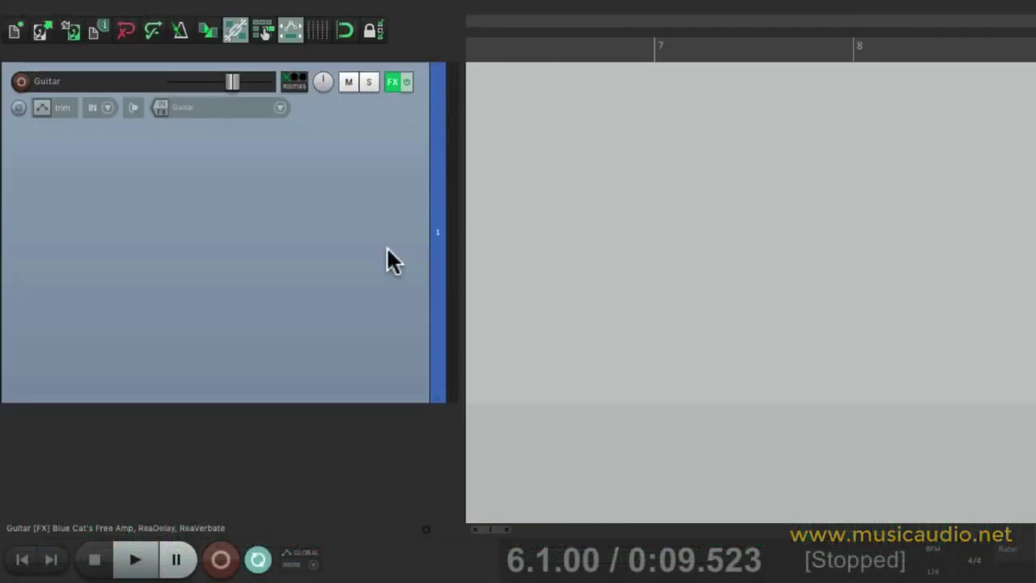
Step: Review the Guitar track's mono input assignment and its record monitoring options
{"action": "left_click", "coordinate": [279, 107]}
{"action": "mouse_move", "coordinate": [293, 123]}
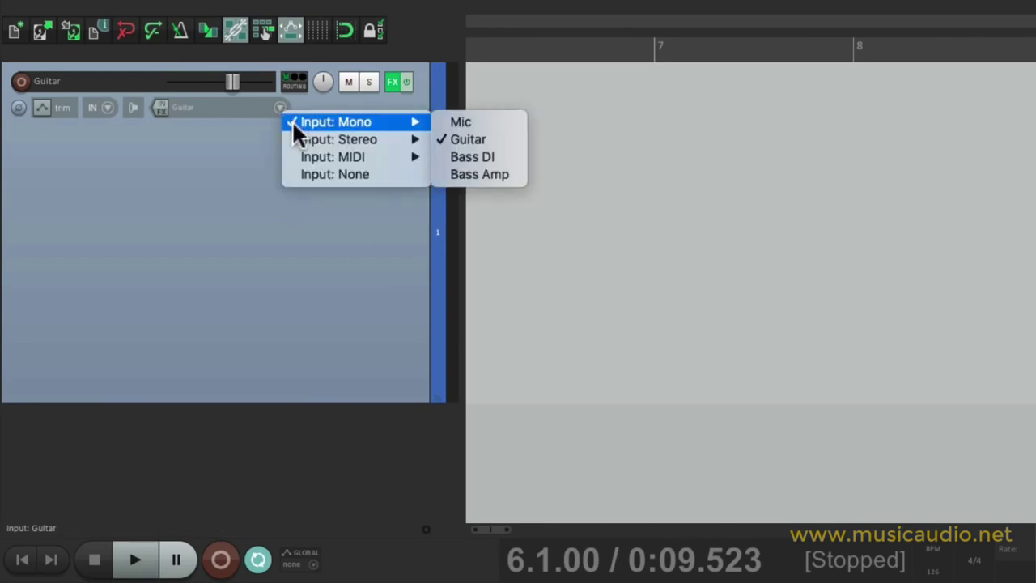
{"action": "left_click", "coordinate": [522, 142]}
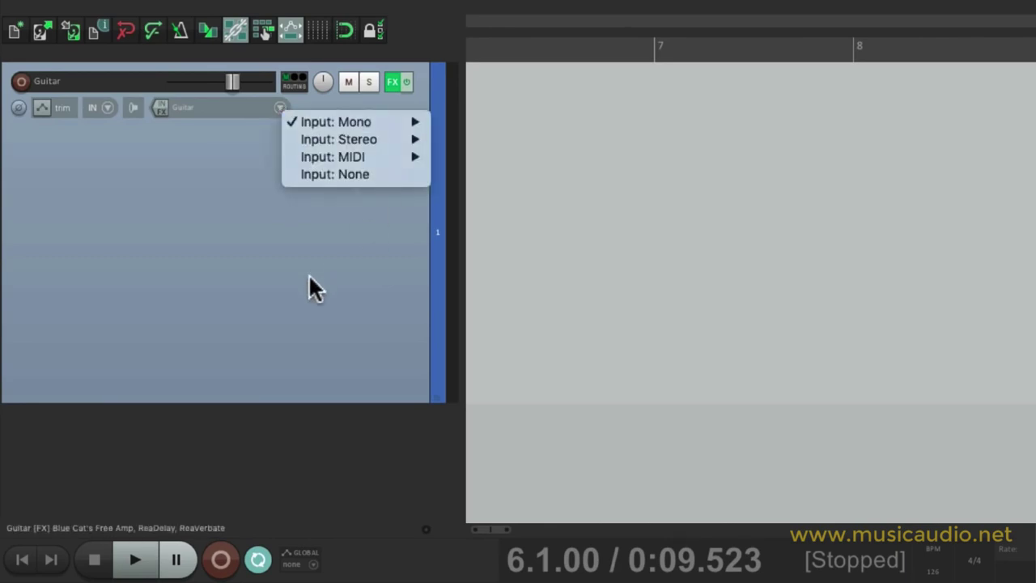
{"action": "right_click", "coordinate": [126, 113]}
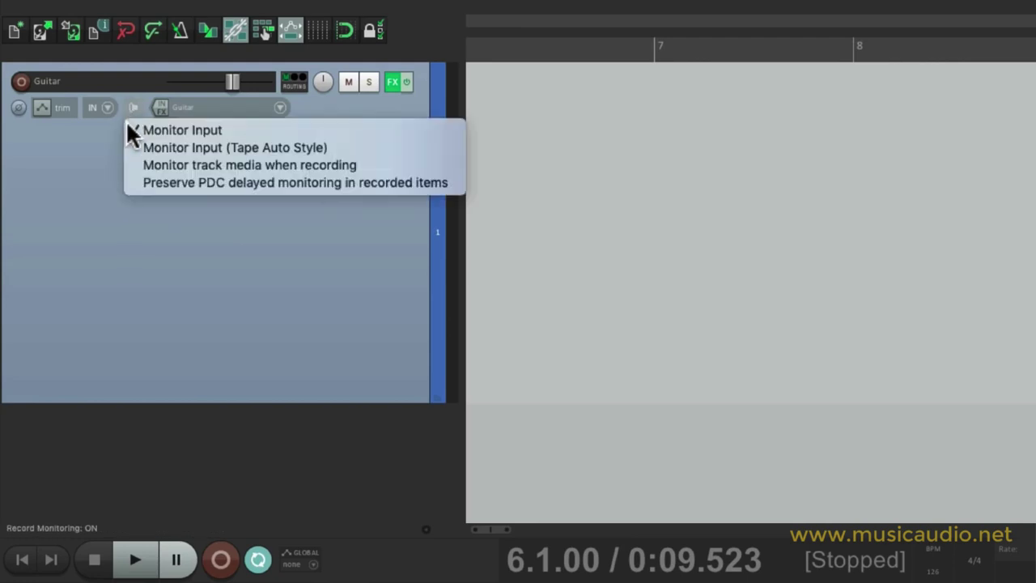
{"action": "left_click", "coordinate": [88, 153]}
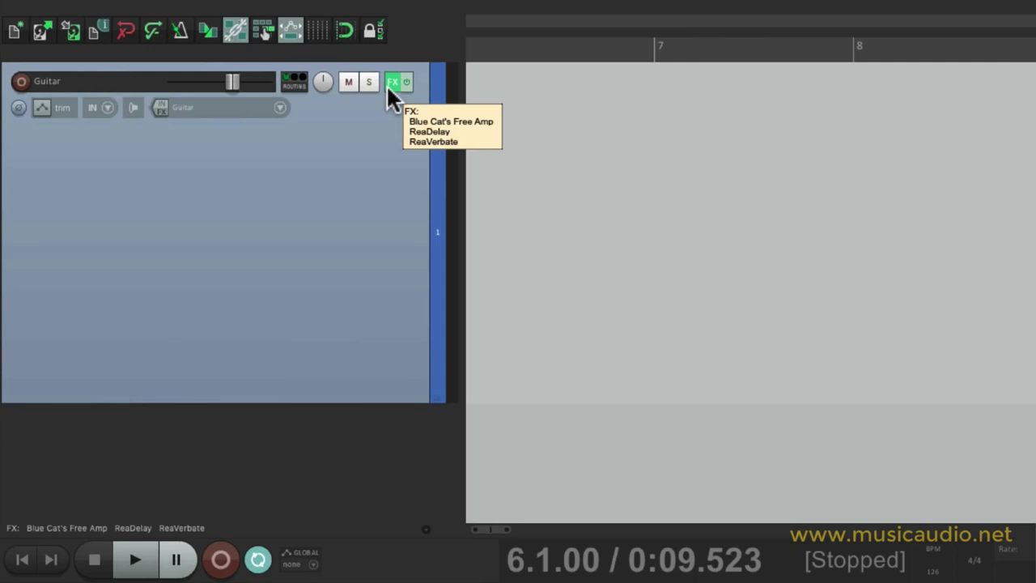
Step: Review Blue Cat's Free Amp, ReaDelay and ReaVerbate in the Guitar track's effects chain
{"action": "left_click", "coordinate": [388, 84]}
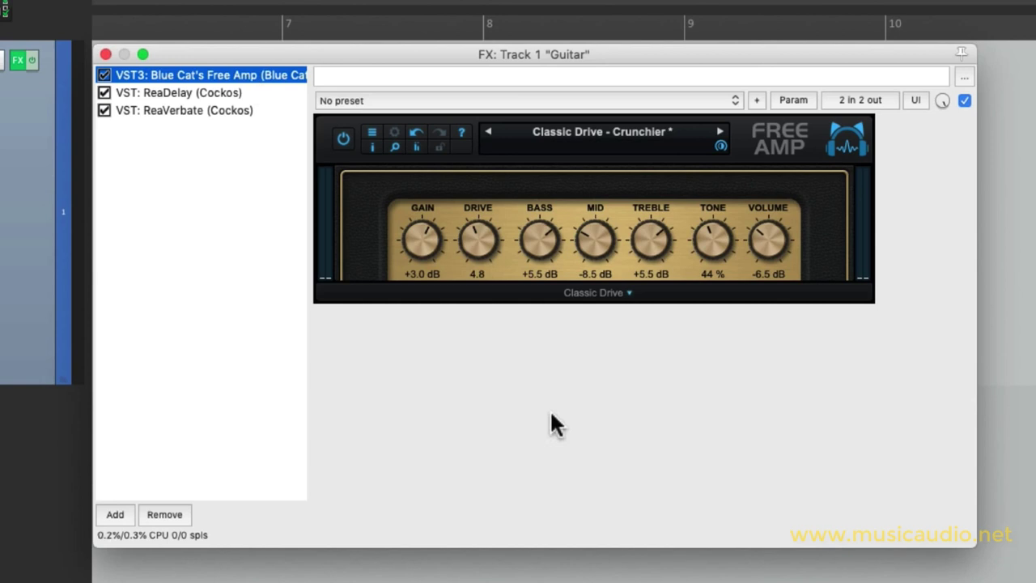
{"action": "left_click", "coordinate": [256, 95]}
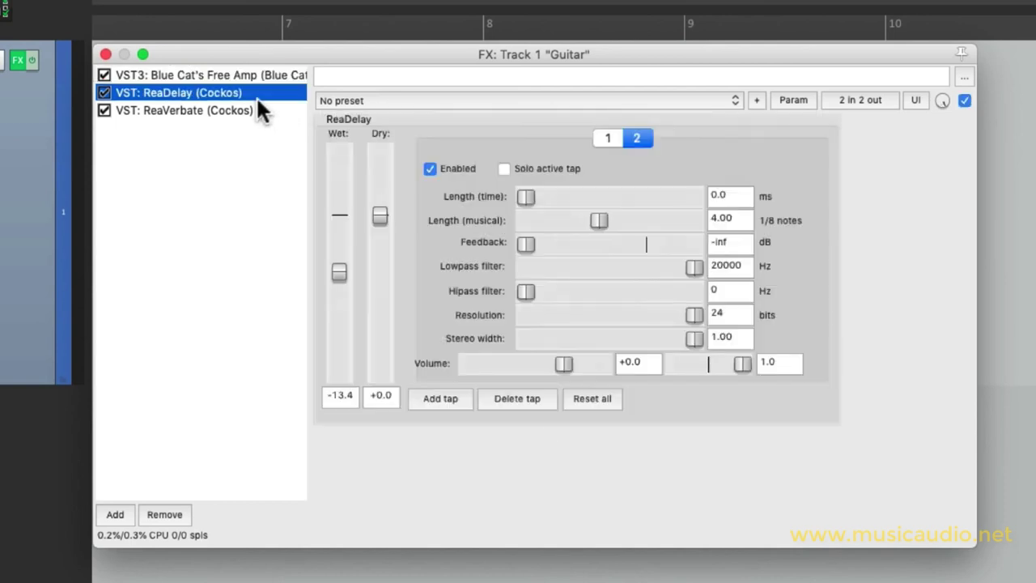
{"action": "left_click", "coordinate": [272, 111]}
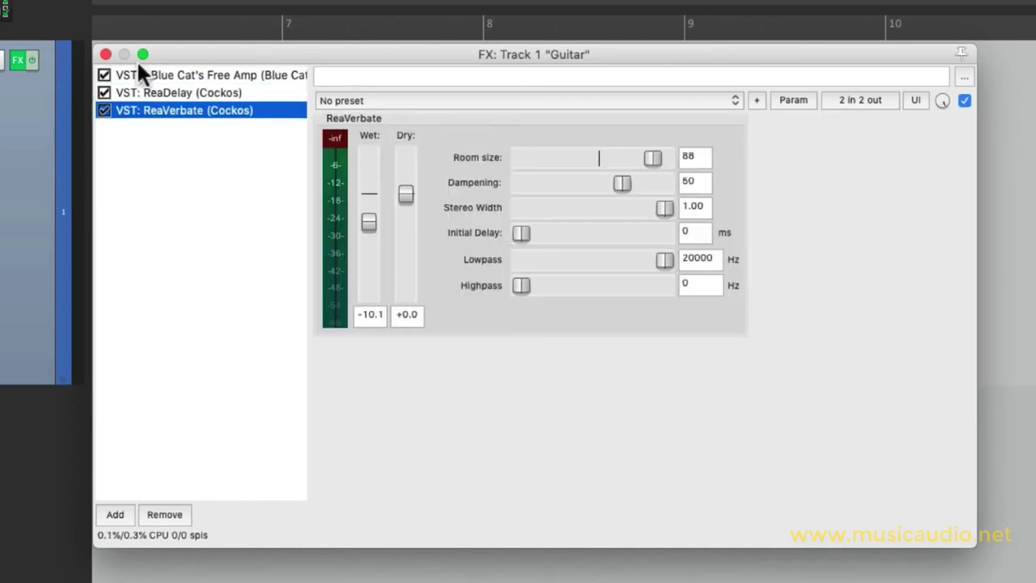
{"action": "left_click", "coordinate": [106, 54]}
Step: Arm the Guitar track for recording and add ReaTune (Cockos) to its effects chain directly after Blue Cat's Free Amp
{"action": "left_click", "coordinate": [14, 60]}
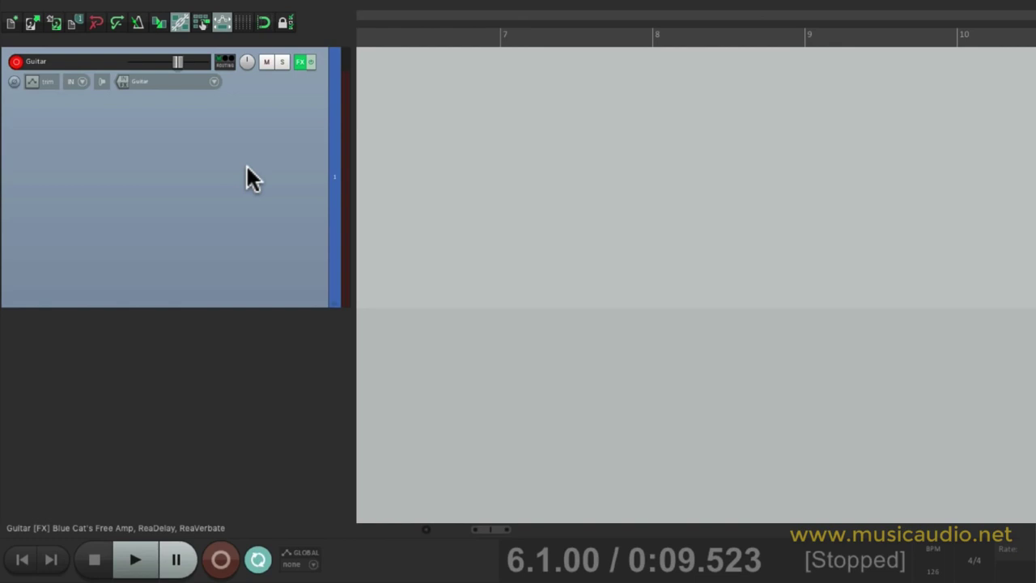
{"action": "left_click", "coordinate": [300, 62]}
{"action": "double_click", "coordinate": [429, 170]}
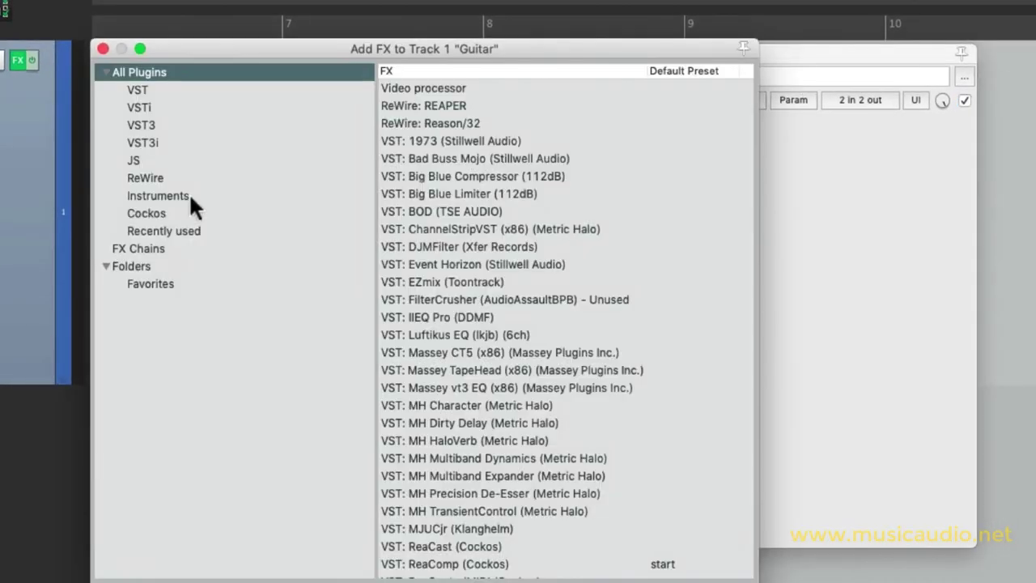
{"action": "left_click", "coordinate": [220, 213]}
{"action": "left_click", "coordinate": [534, 300]}
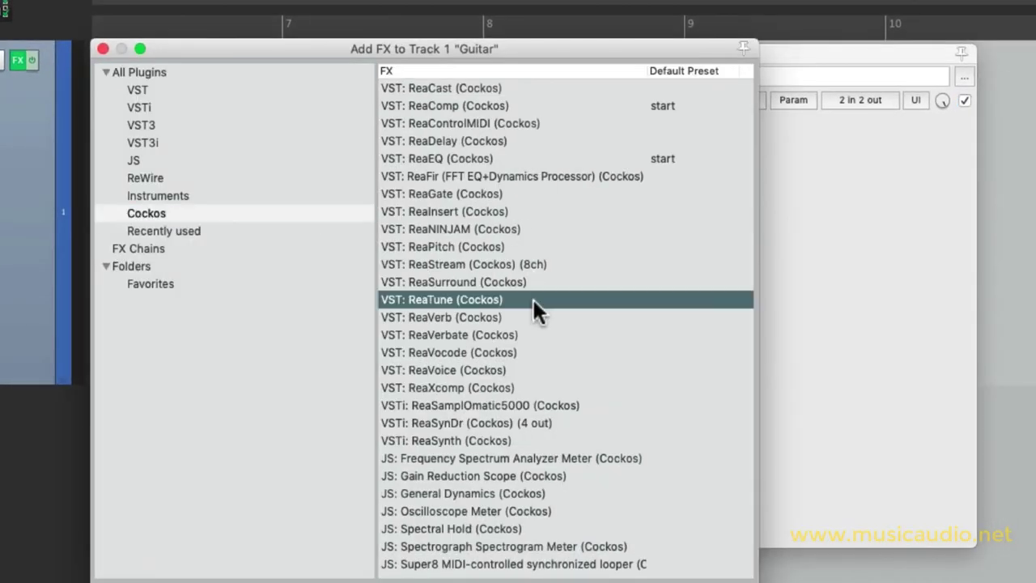
{"action": "double_click", "coordinate": [532, 298]}
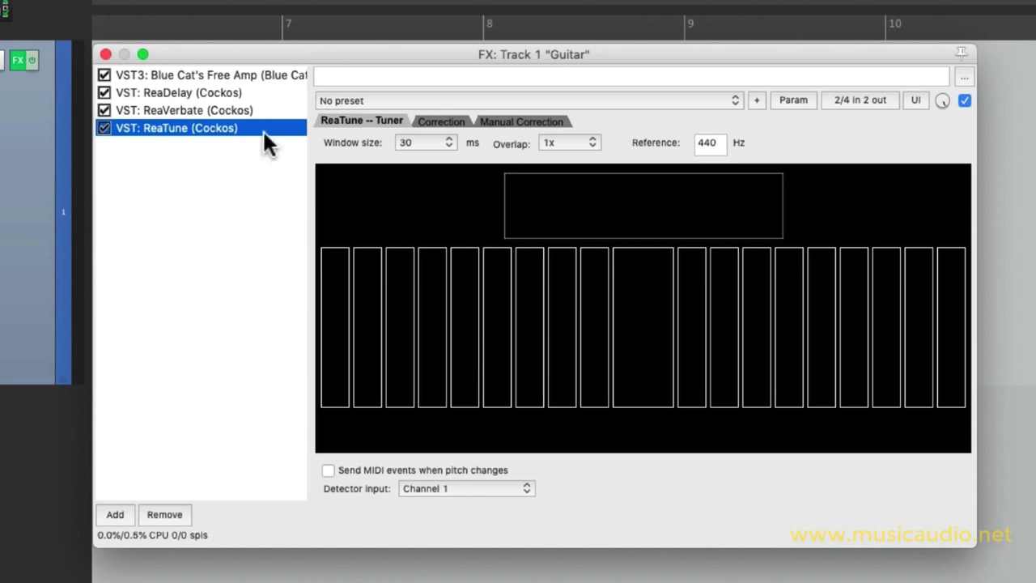
{"action": "left_click_drag", "start_coordinate": [262, 127], "coordinate": [258, 88]}
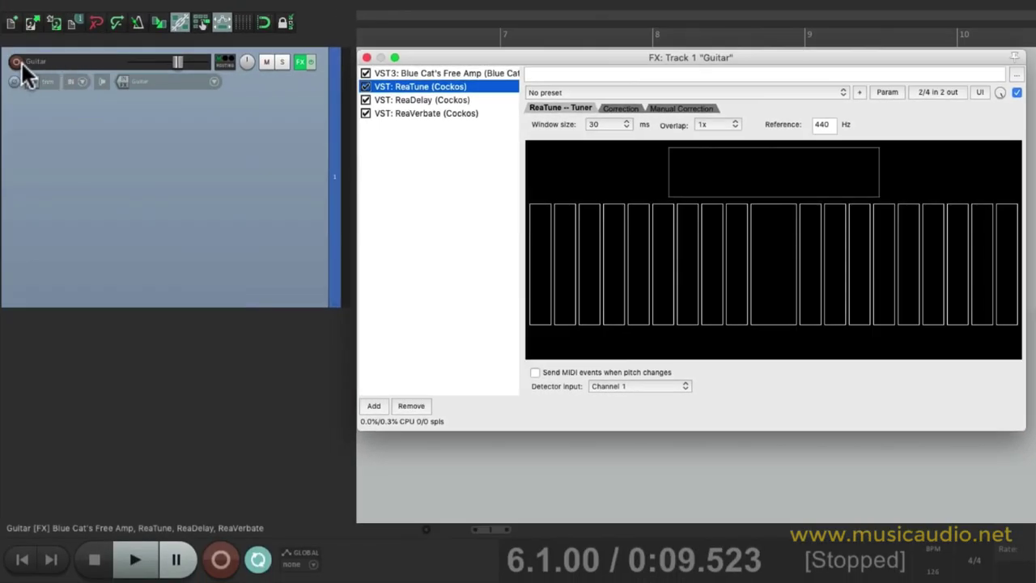
Step: Arm the Guitar track and set ReaTune to send MIDI events when pitch changes
{"action": "left_click", "coordinate": [17, 62]}
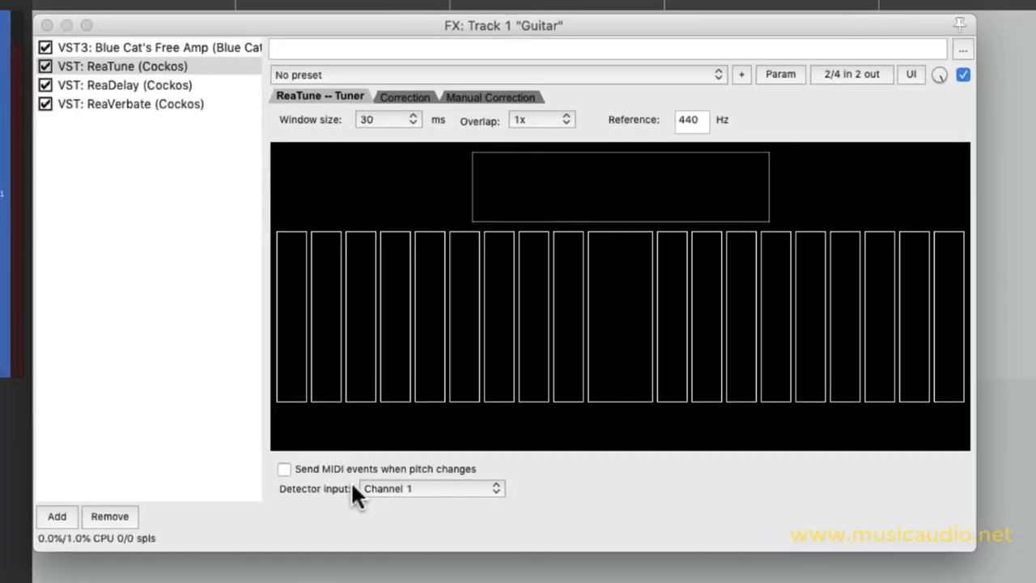
{"action": "left_click", "coordinate": [284, 468]}
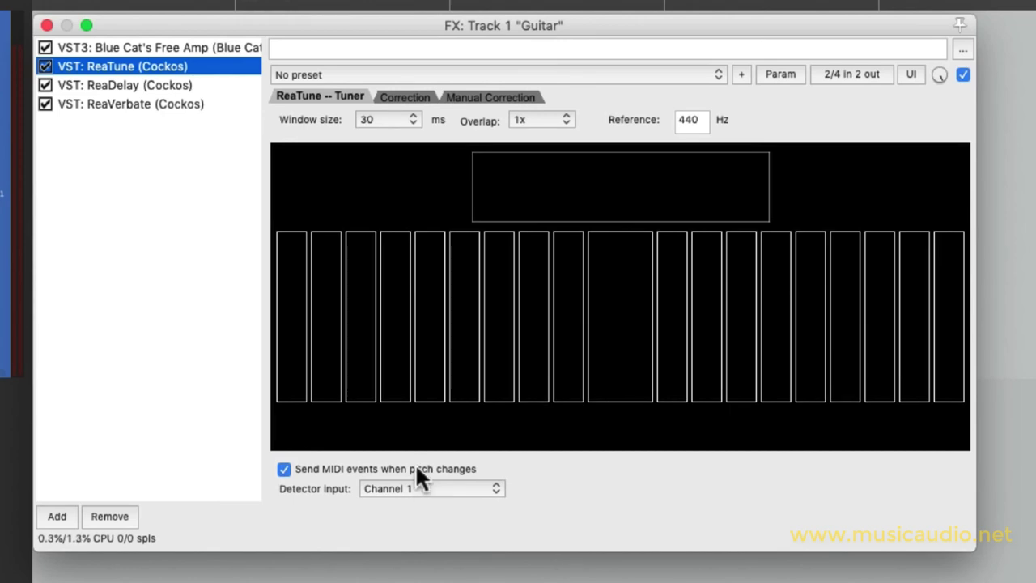
{"action": "left_click", "coordinate": [46, 25]}
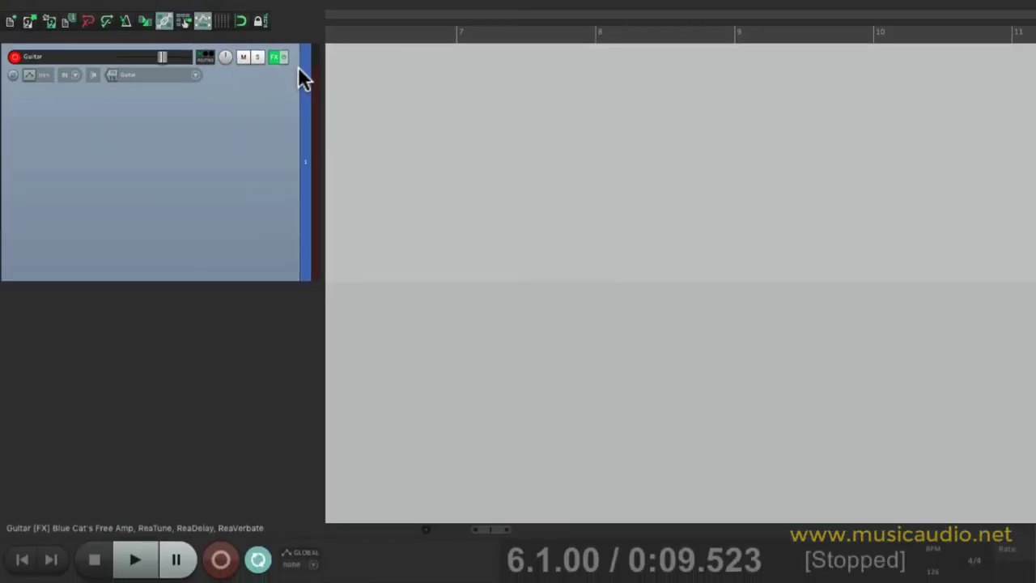
Step: Disarm the Guitar track and add a new track named MIDI below it
{"action": "left_click", "coordinate": [14, 57]}
{"action": "double_click", "coordinate": [232, 358]}
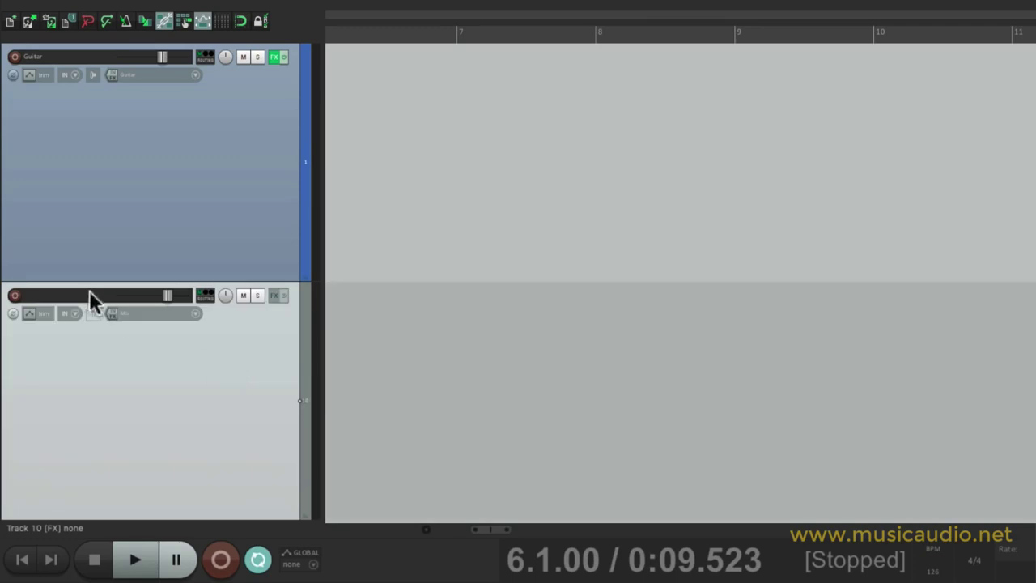
{"action": "double_click", "coordinate": [76, 294]}
{"action": "type", "text": "MIDI"}
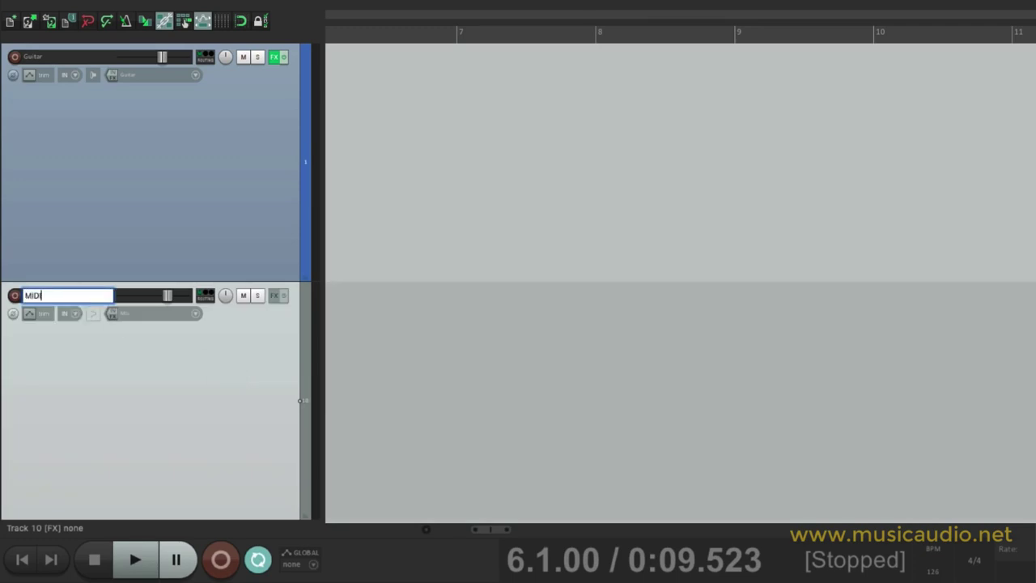
{"action": "key", "text": "Return"}
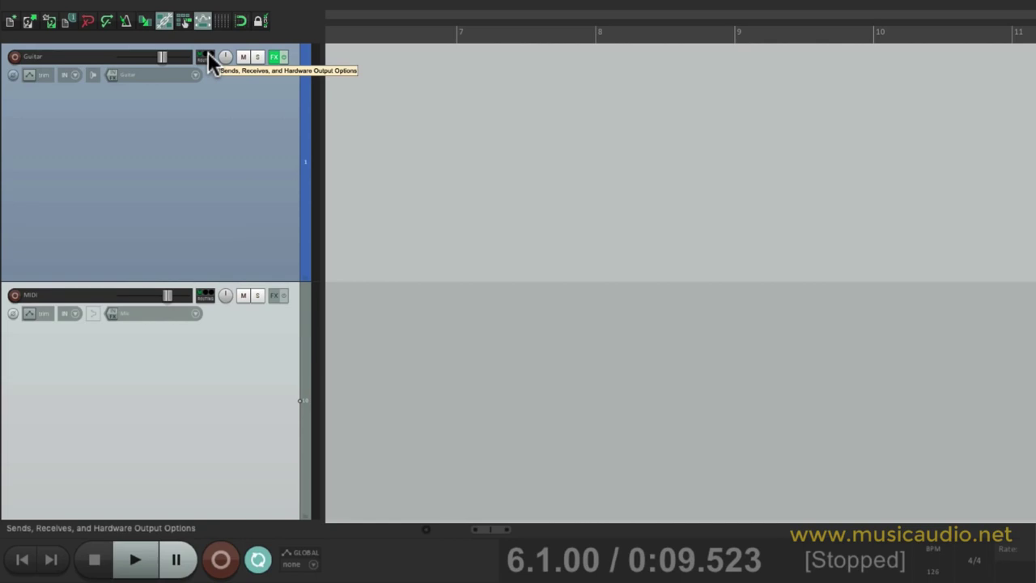
Step: Create a send from the Guitar track to the MIDI track with its audio source set to None
{"action": "left_click_drag", "start_coordinate": [208, 61], "coordinate": [263, 363]}
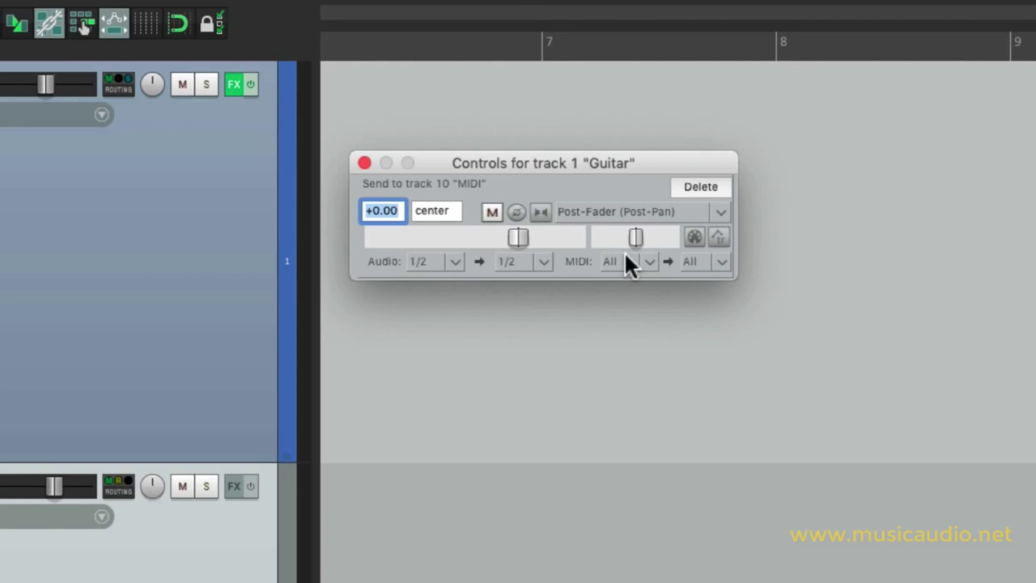
{"action": "left_click", "coordinate": [454, 260]}
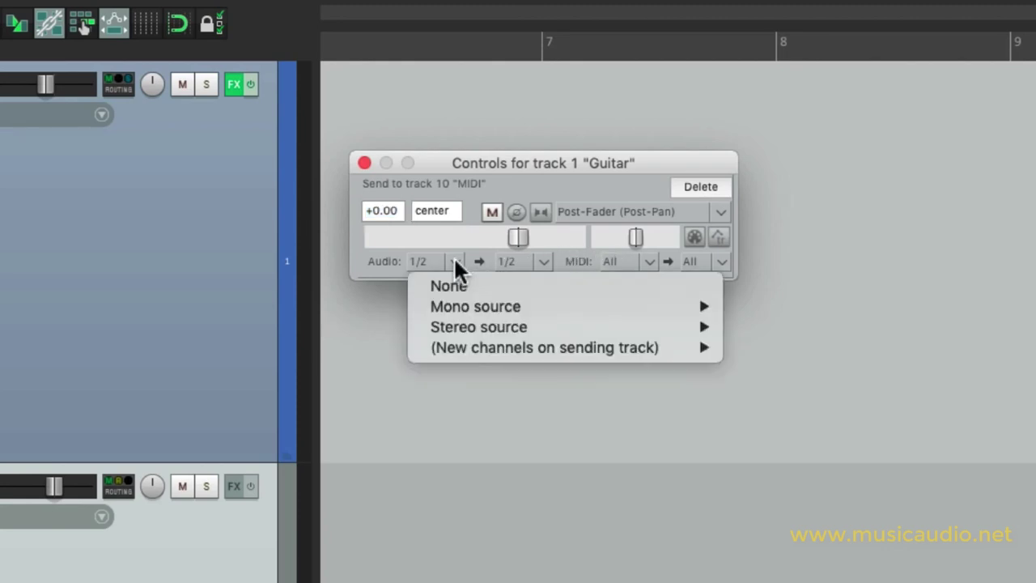
{"action": "left_click", "coordinate": [465, 289]}
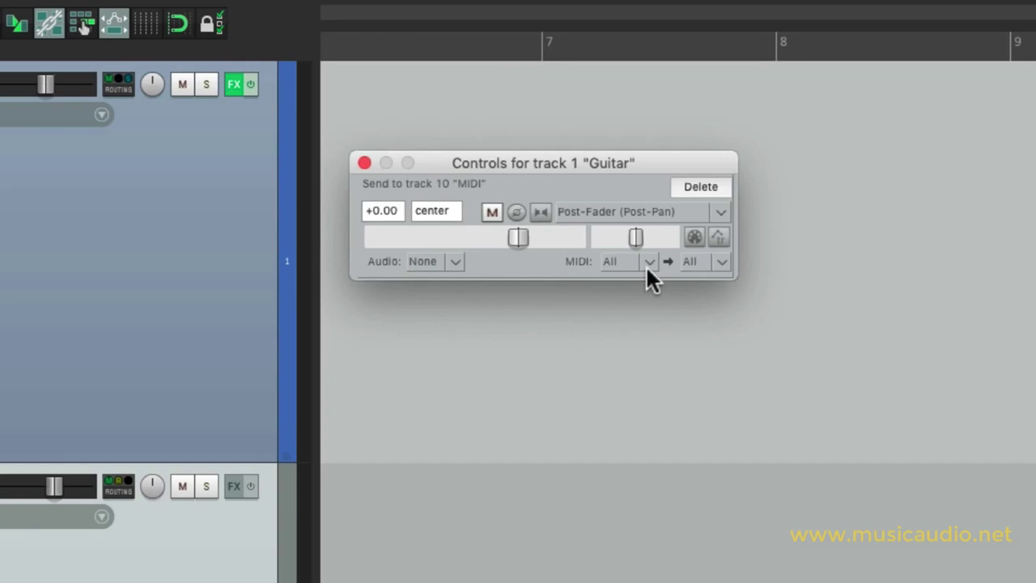
{"action": "left_click", "coordinate": [364, 163]}
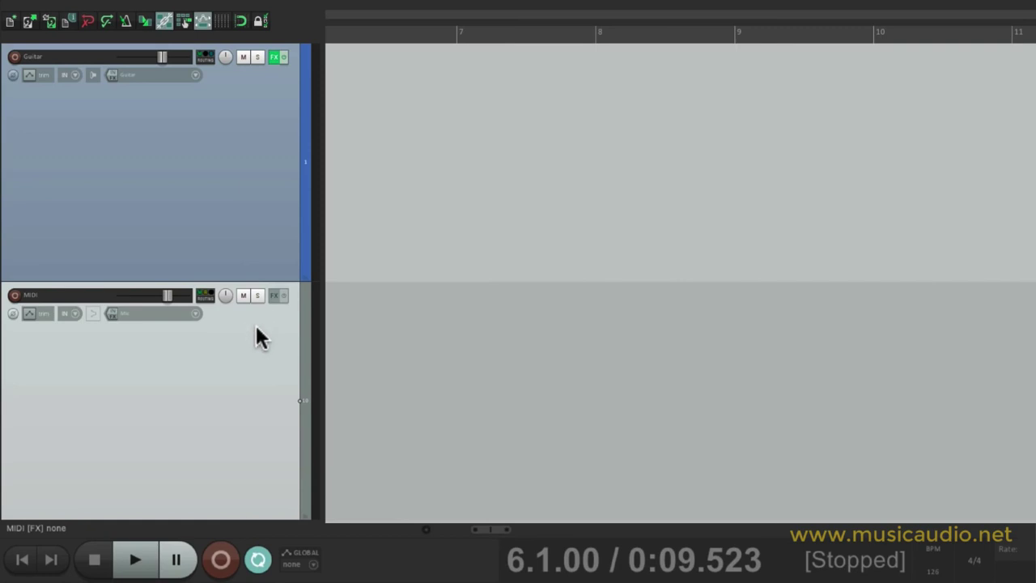
Step: Add the TyrellN6 (u-he) instrument to the MIDI track
{"action": "left_click", "coordinate": [273, 295]}
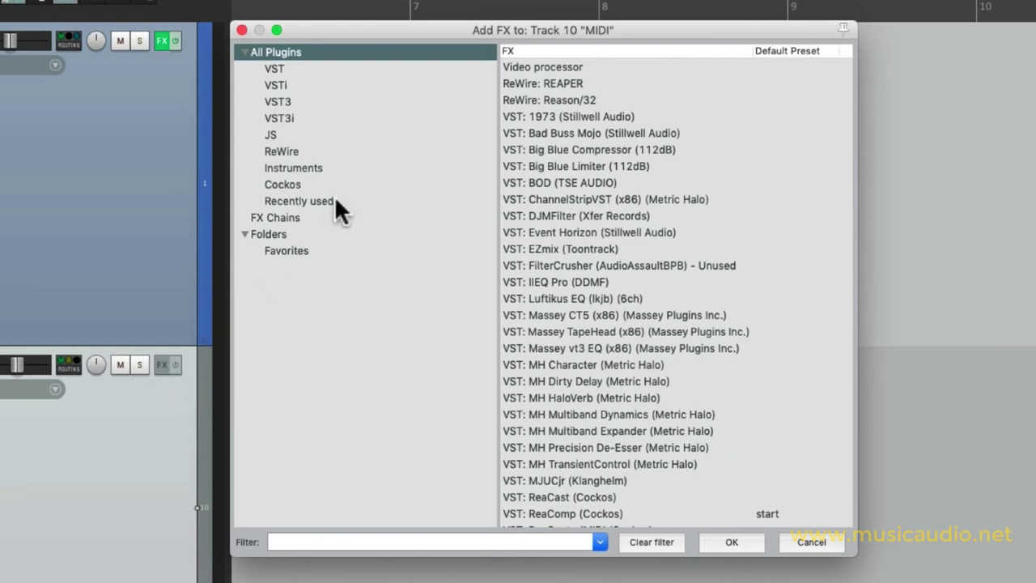
{"action": "left_click", "coordinate": [364, 168]}
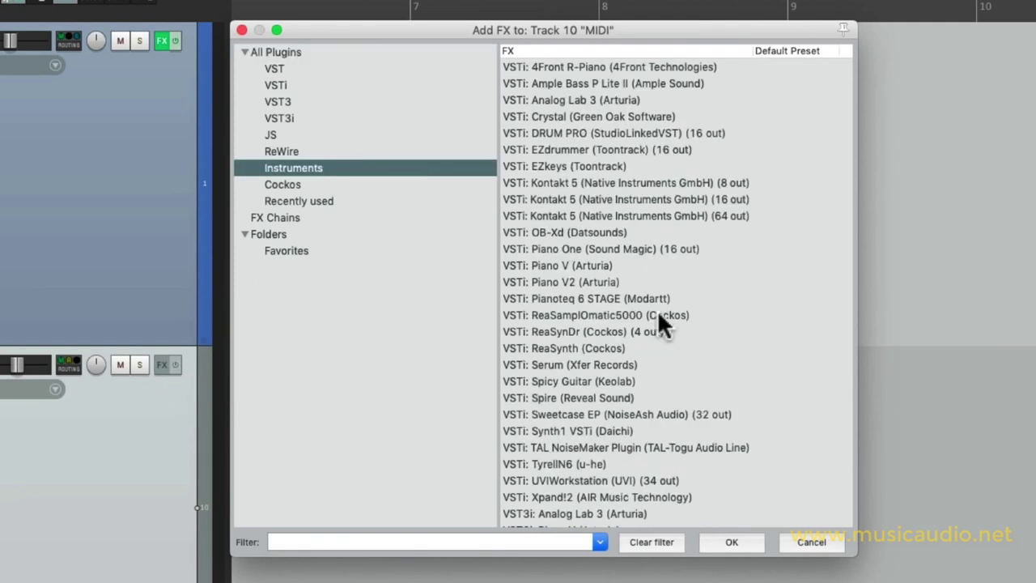
{"action": "scroll", "coordinate": [657, 315], "scroll_direction": "down", "scroll_amount": 3}
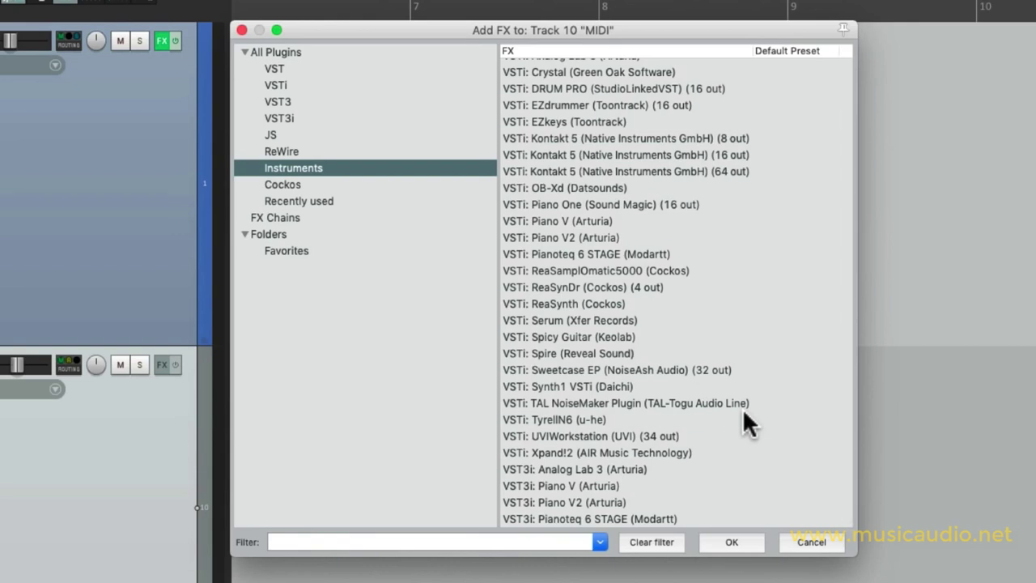
{"action": "left_click", "coordinate": [671, 419]}
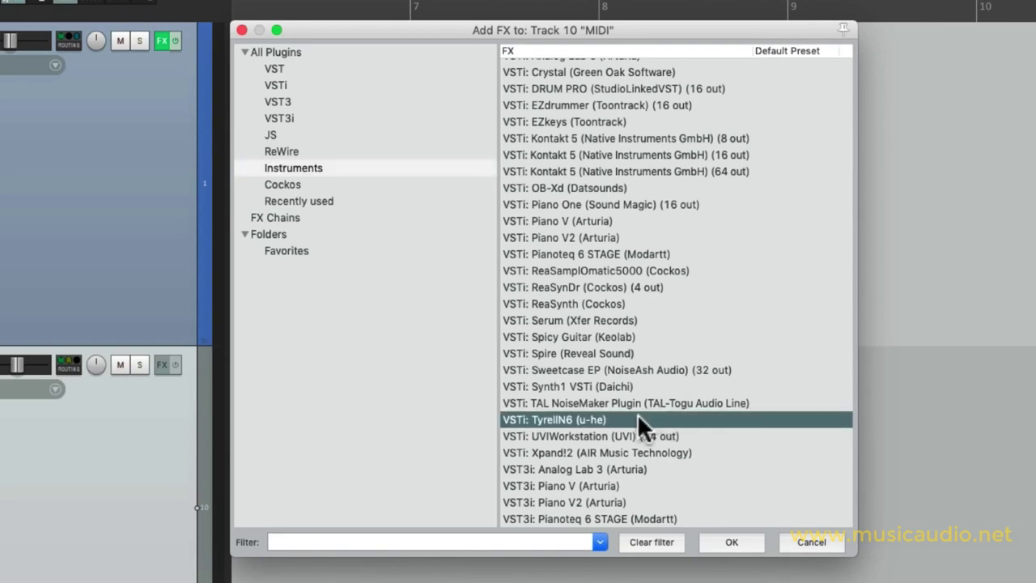
{"action": "double_click", "coordinate": [637, 417]}
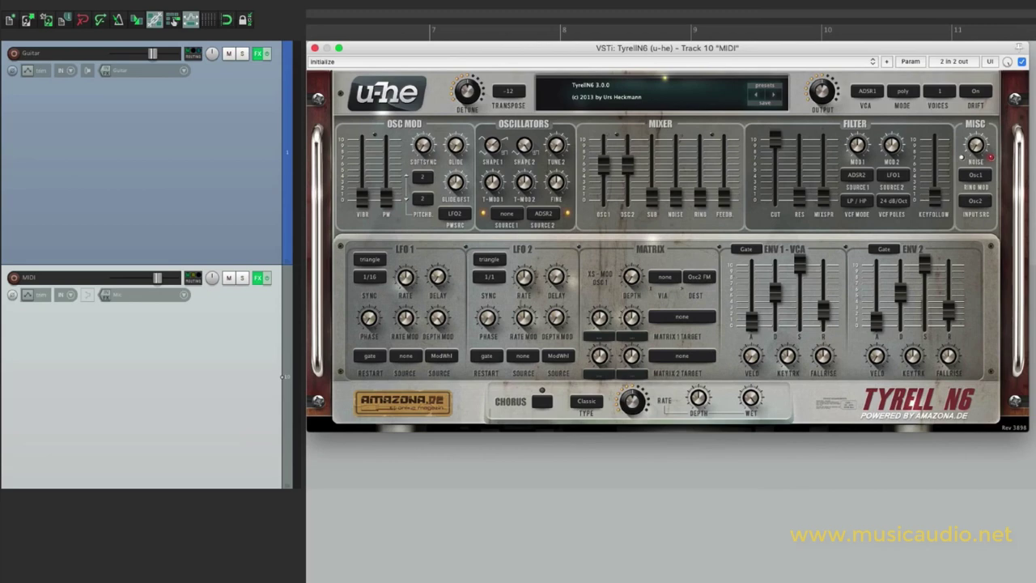
Step: Load the PV - Oddy Wow preset in TyrellN6 and arm the Guitar track for recording
{"action": "left_click", "coordinate": [632, 95]}
{"action": "left_click", "coordinate": [647, 184]}
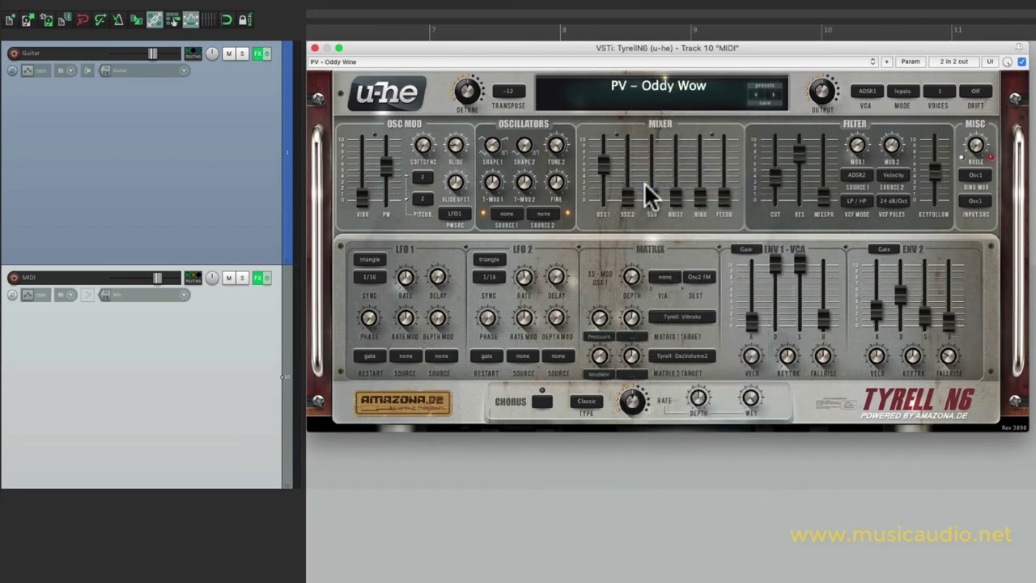
{"action": "left_click", "coordinate": [14, 53]}
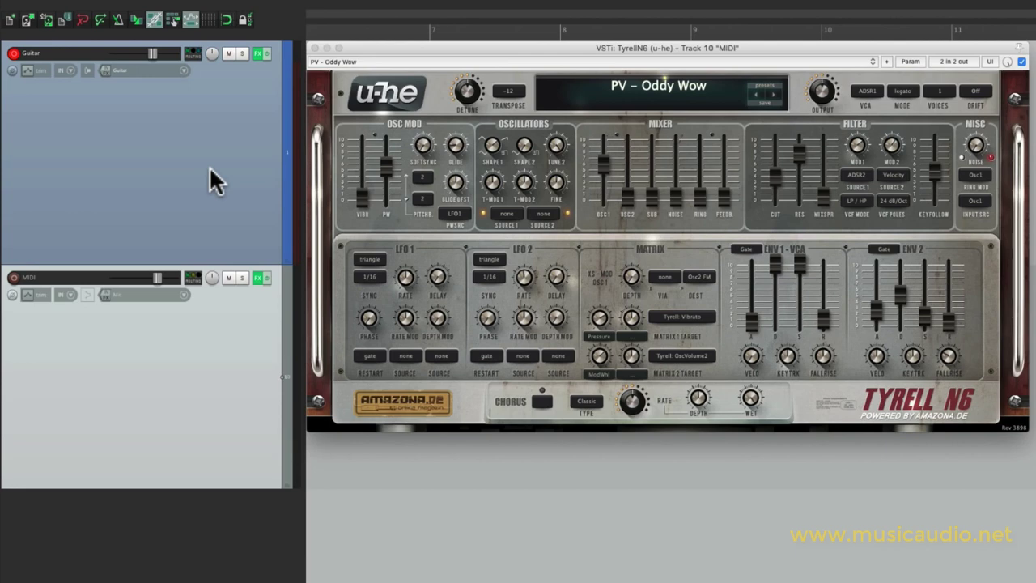
Step: Set TyrellN6's transpose to 0 and adjust its output level
{"action": "left_click", "coordinate": [507, 90]}
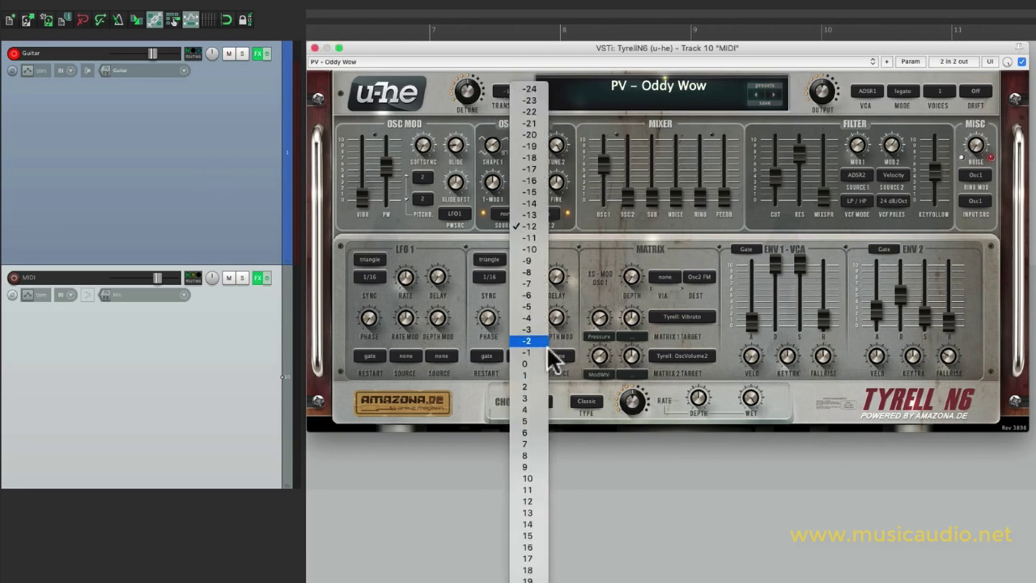
{"action": "left_click", "coordinate": [547, 364]}
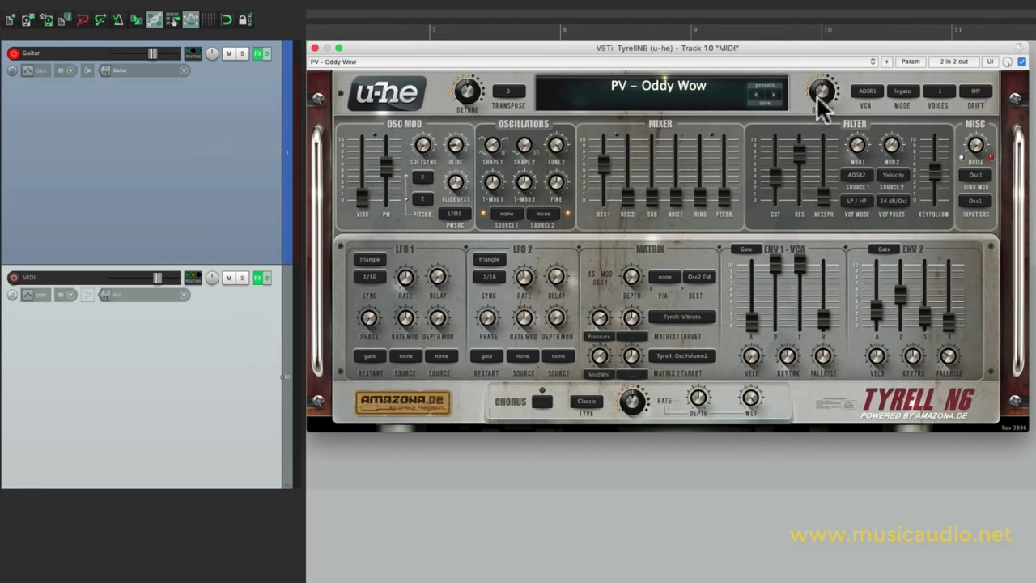
{"action": "mouse_move", "coordinate": [818, 87]}
{"action": "left_mouse_down"}
{"action": "mouse_move", "coordinate": [813, 106]}
{"action": "mouse_move", "coordinate": [806, 84]}
{"action": "left_mouse_up"}
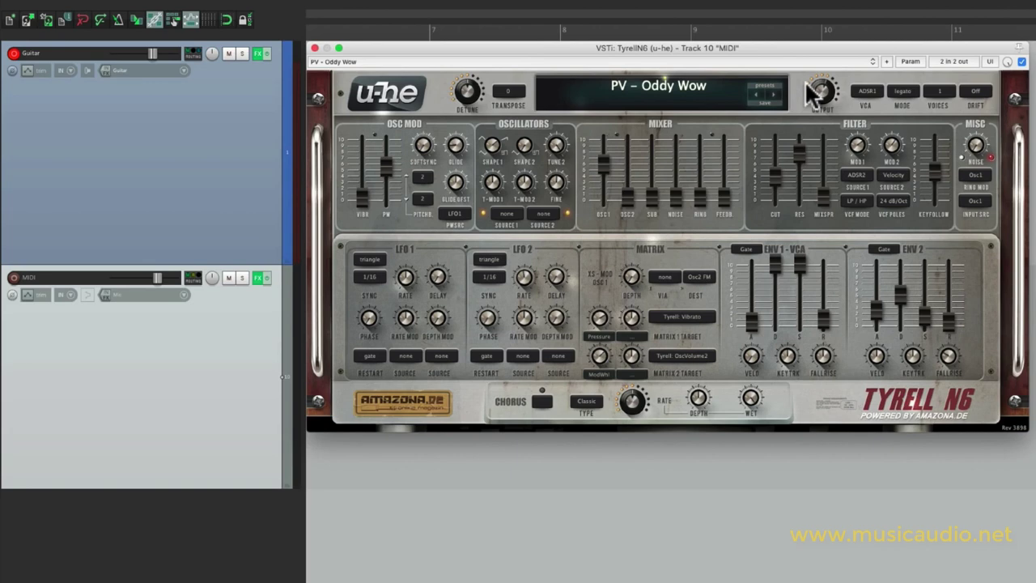
Step: Try the TUC - Herbies Wet Dream preset in TyrellN6 and switch to PAD retrox SM
{"action": "left_click", "coordinate": [693, 86]}
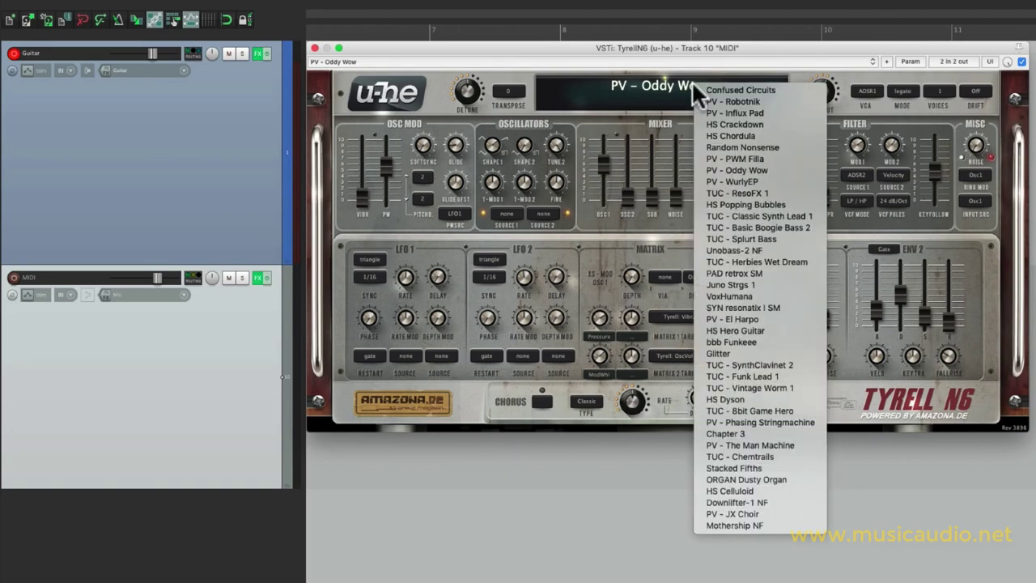
{"action": "left_click", "coordinate": [702, 261]}
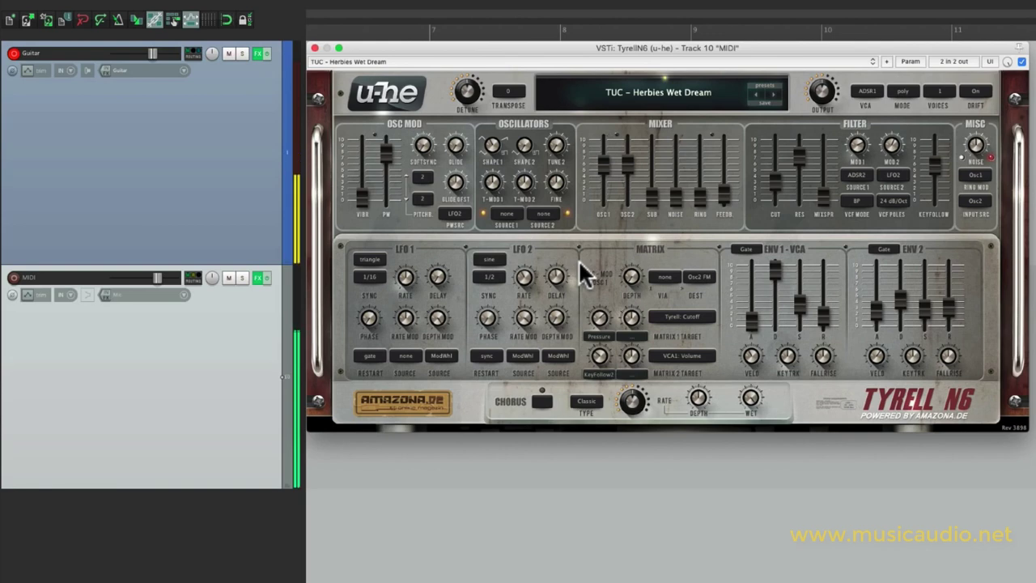
{"action": "left_click", "coordinate": [639, 89]}
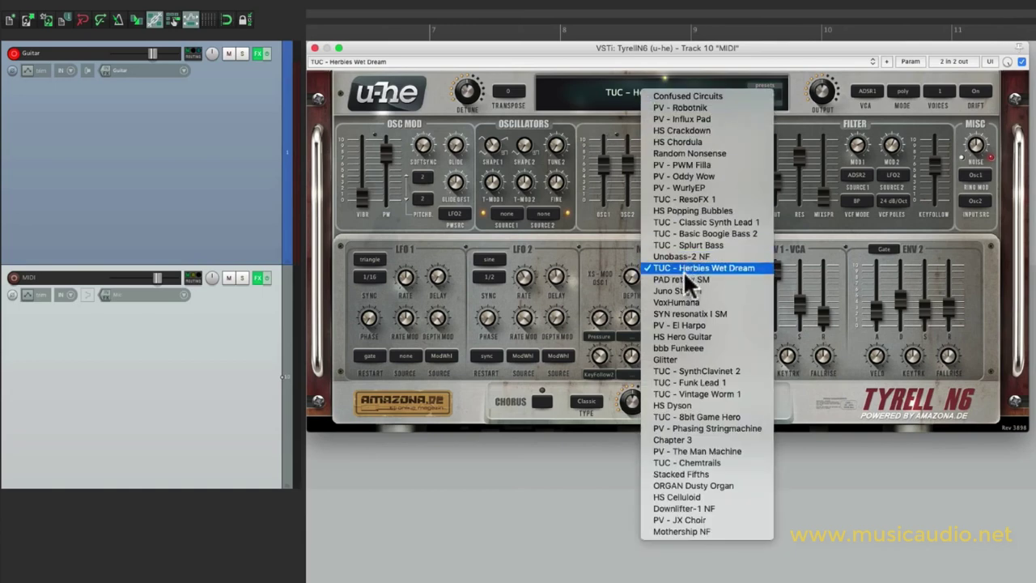
{"action": "left_click", "coordinate": [679, 278]}
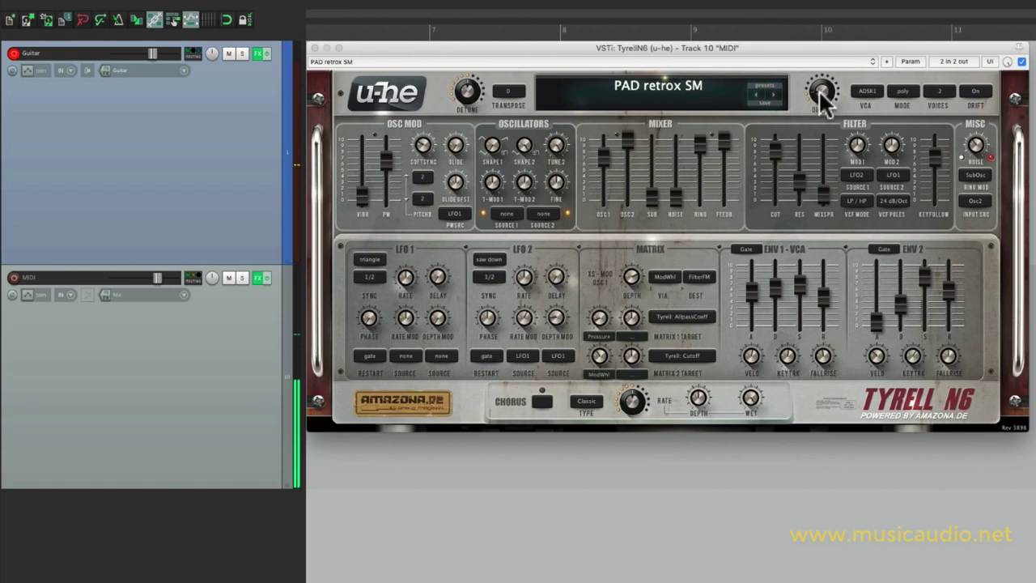
Step: Adjust TyrellN6's output level, set its transpose to 12 and audition the pad sound over project playback
{"action": "mouse_move", "coordinate": [821, 89]}
{"action": "scroll", "coordinate": [821, 89], "scroll_direction": "up", "scroll_amount": 4}
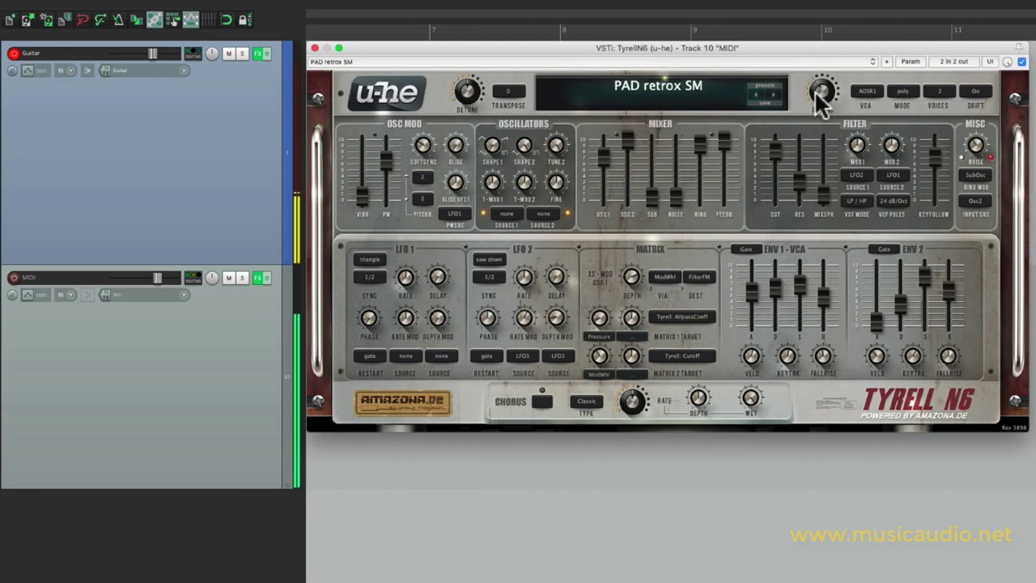
{"action": "left_click", "coordinate": [510, 92]}
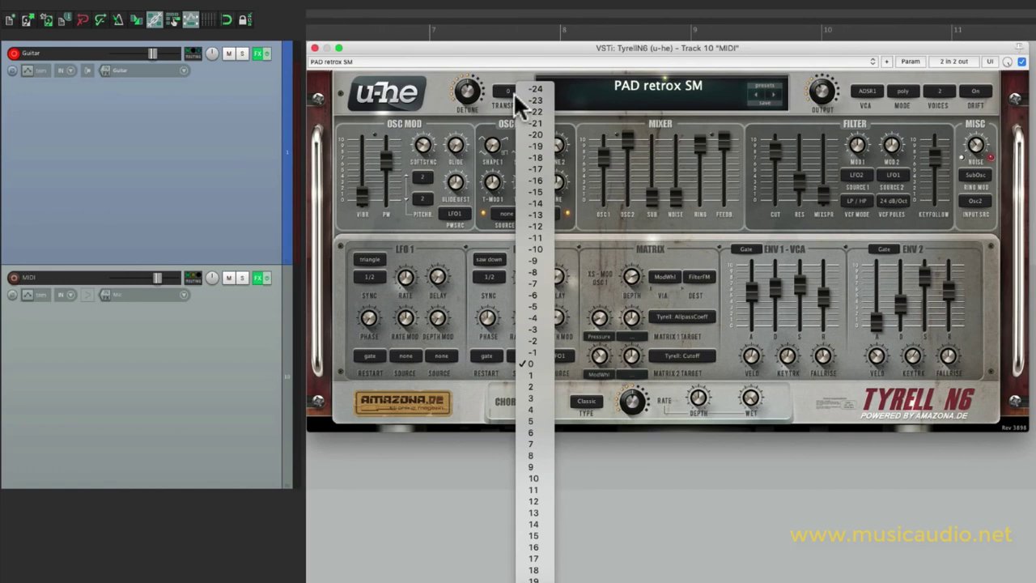
{"action": "left_click", "coordinate": [539, 491]}
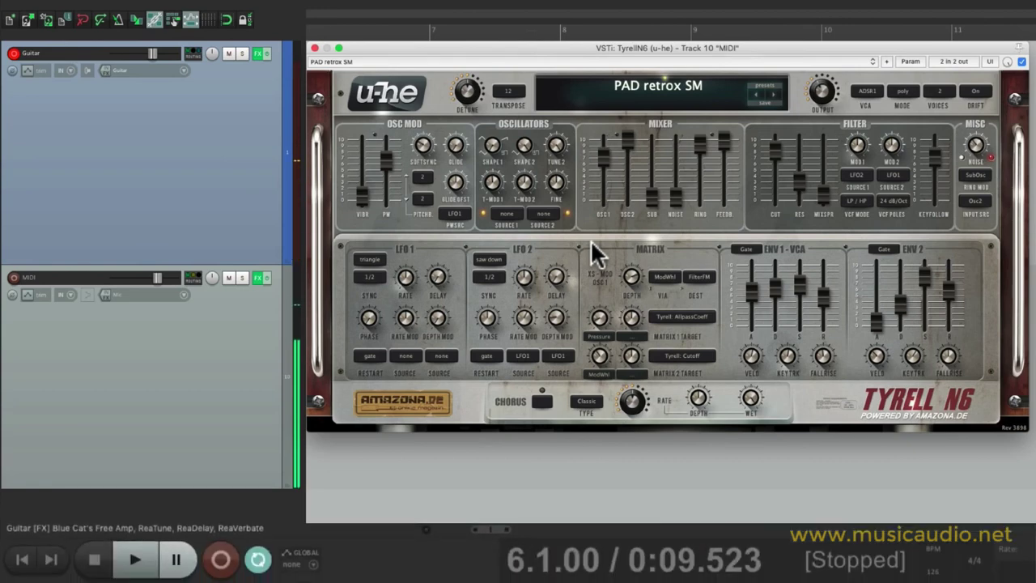
{"action": "key", "text": "space"}
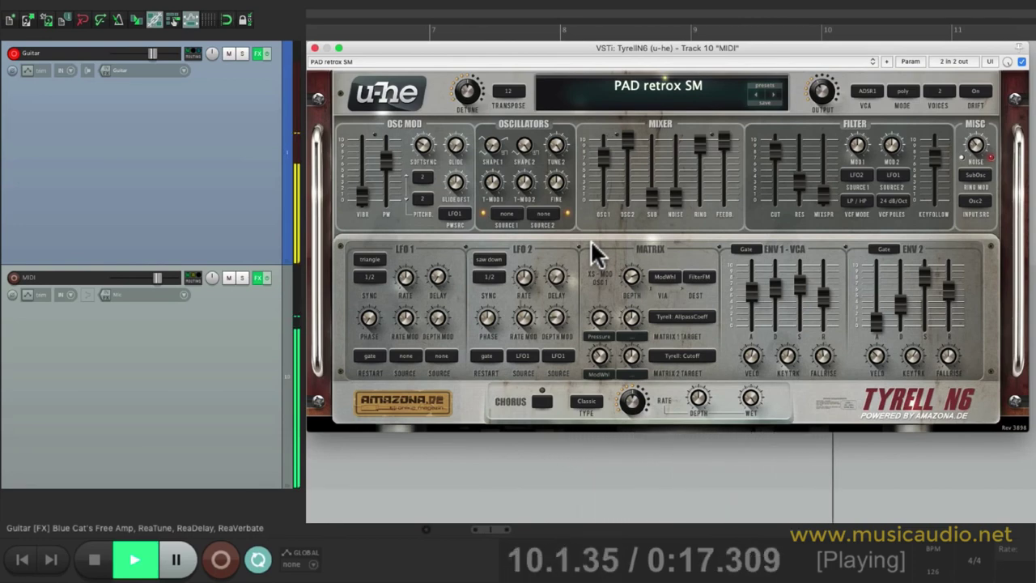
{"action": "key", "text": "space"}
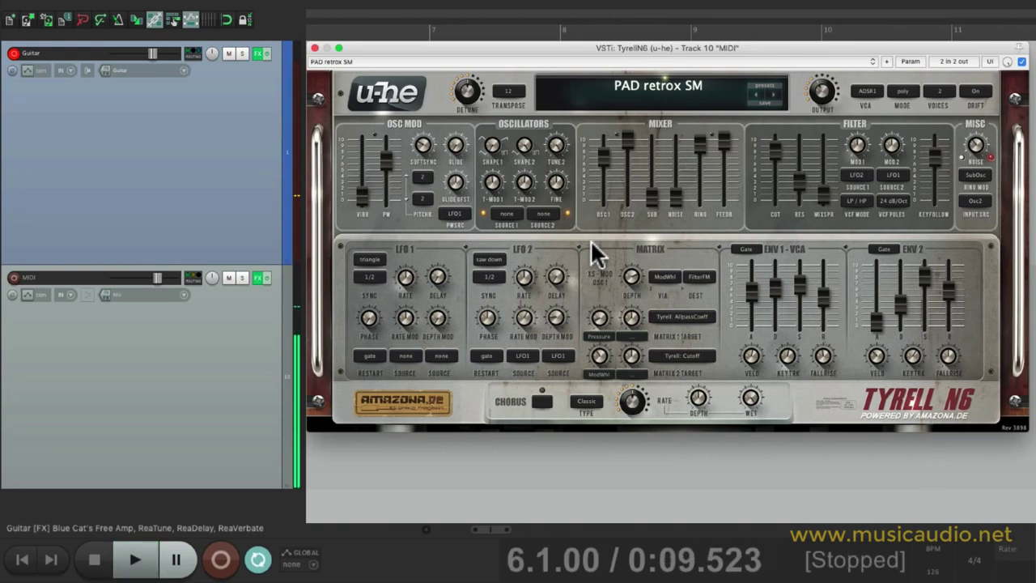
Step: Load the TUC - Vintage Worm 1 preset, adjust its output level and audition it over project playback
{"action": "left_click", "coordinate": [637, 91]}
{"action": "left_click", "coordinate": [705, 392]}
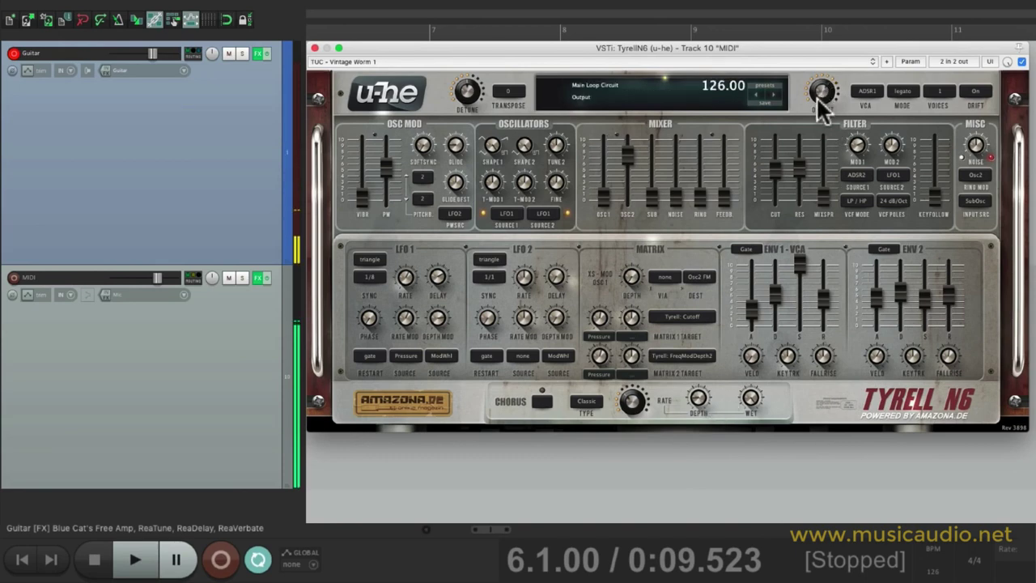
{"action": "left_click_drag", "start_coordinate": [813, 104], "coordinate": [811, 100]}
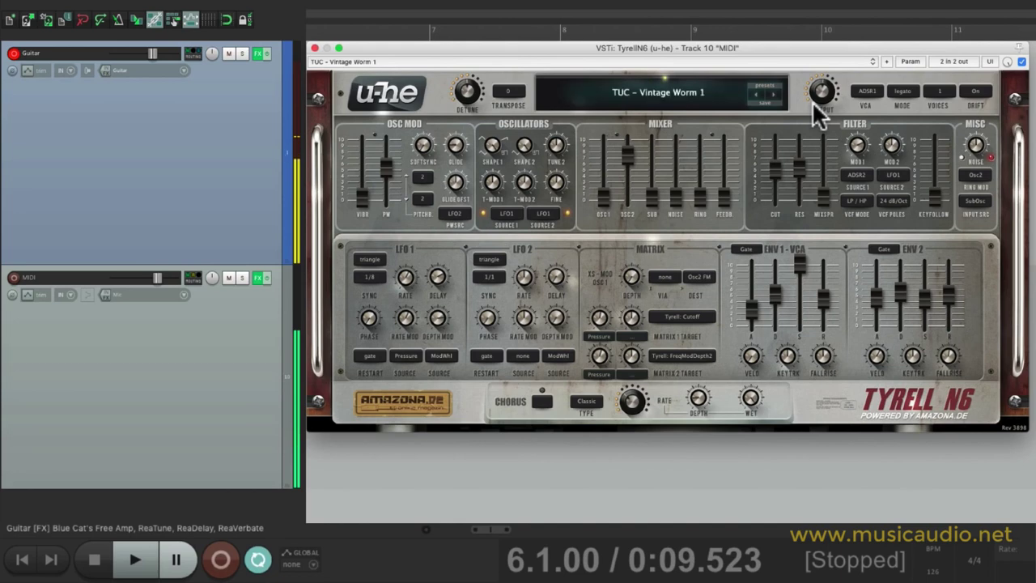
{"action": "key", "text": "space"}
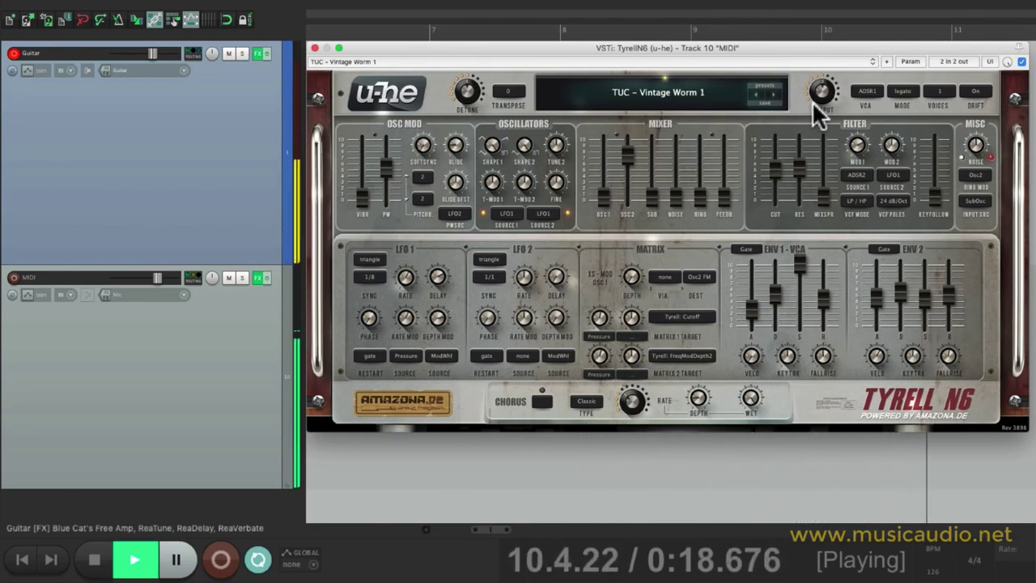
{"action": "key", "text": "space"}
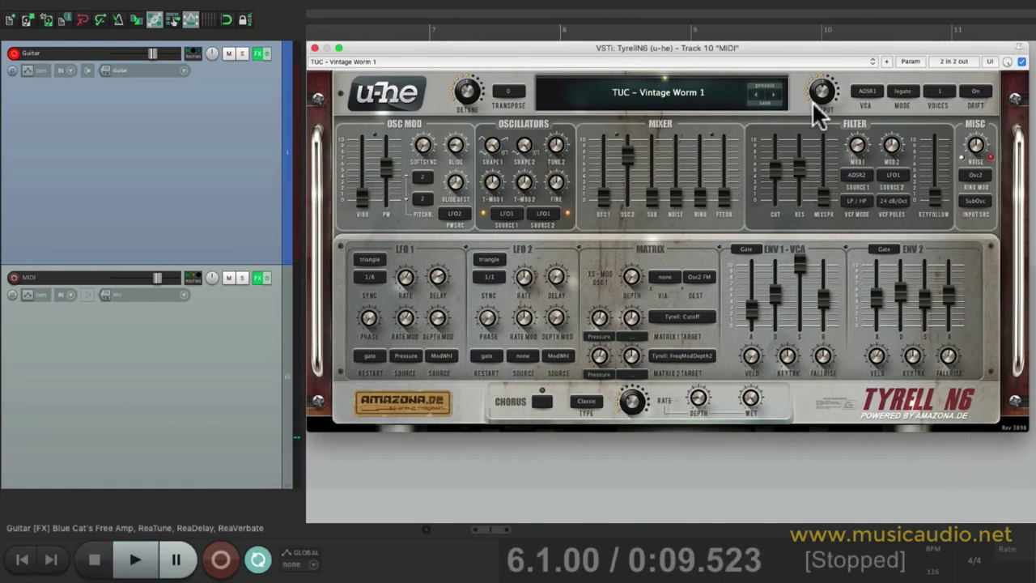
Step: Load the PV - JX Choir preset with an adjusted output level and set its transpose to 12
{"action": "left_click", "coordinate": [676, 92]}
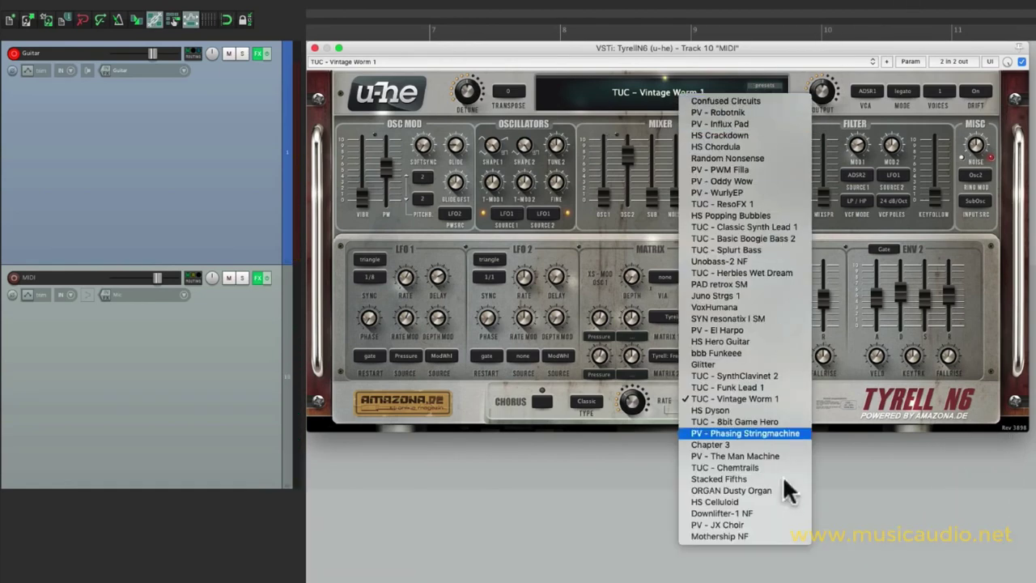
{"action": "left_click", "coordinate": [763, 522]}
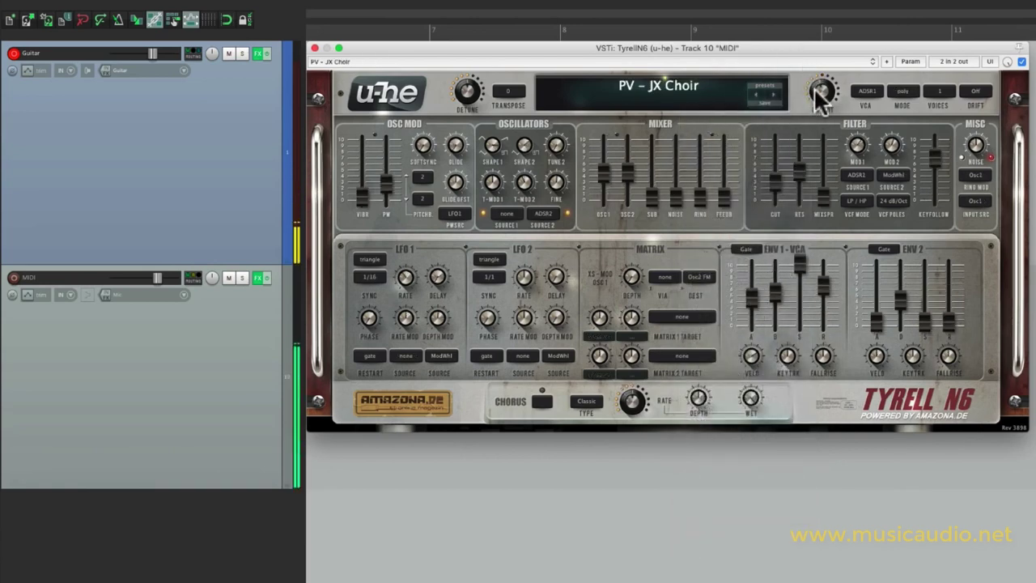
{"action": "left_click_drag", "start_coordinate": [822, 95], "coordinate": [820, 81]}
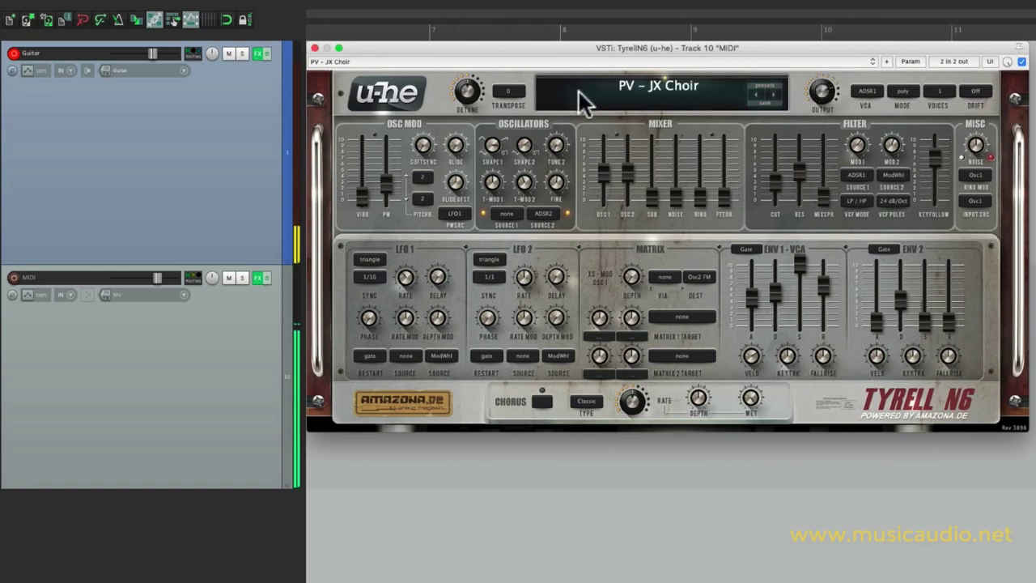
{"action": "left_click", "coordinate": [510, 92]}
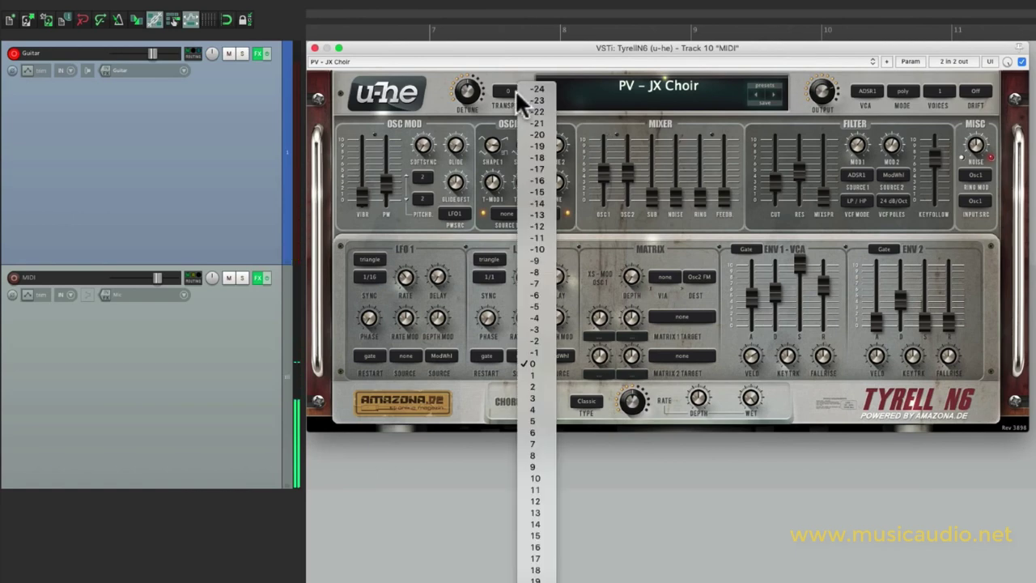
{"action": "left_click", "coordinate": [546, 495]}
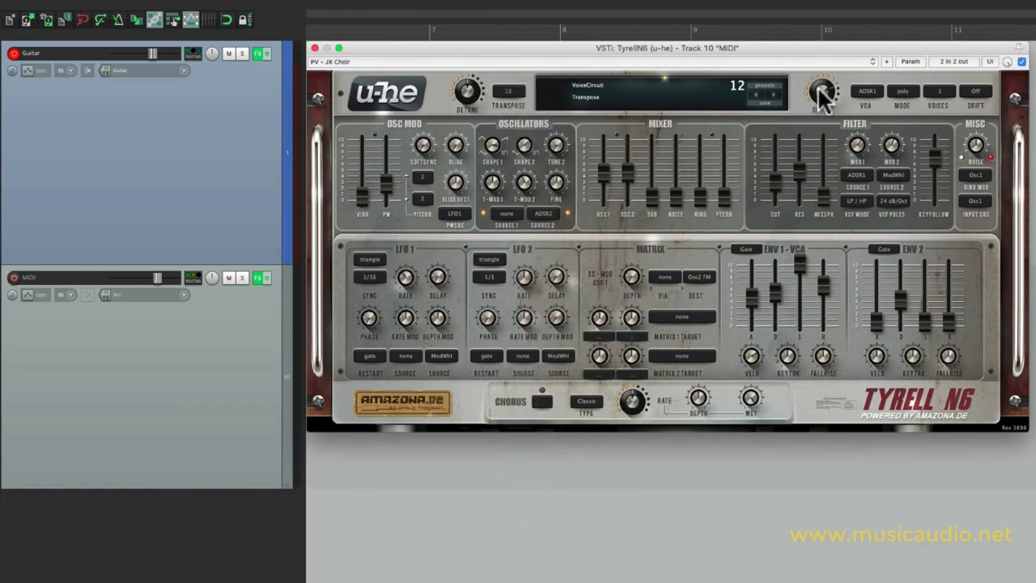
Step: Fine-tune the output level of the PV - JX Choir sound and audition it over project playback
{"action": "left_click_drag", "start_coordinate": [822, 95], "coordinate": [821, 97]}
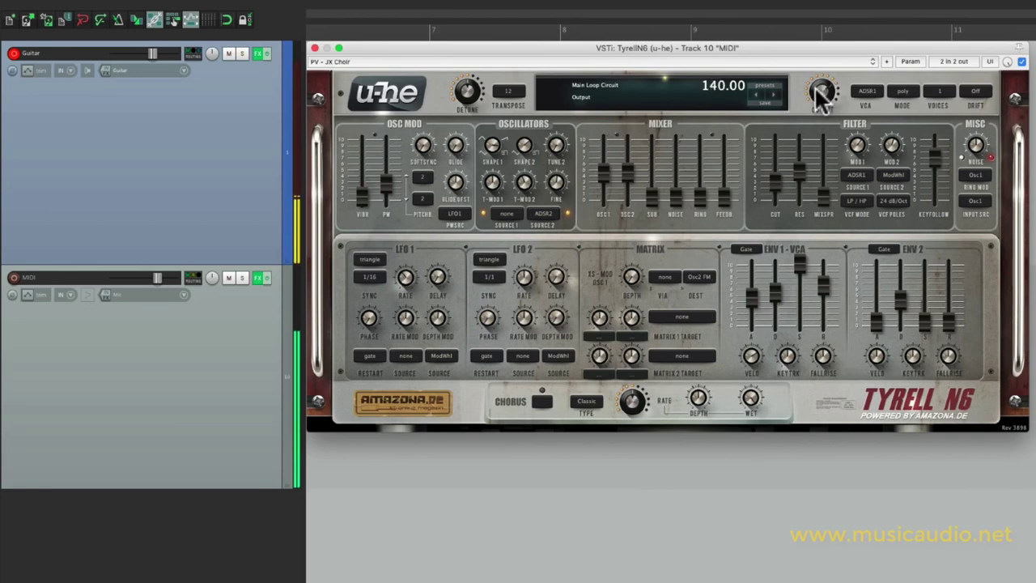
{"action": "left_click_drag", "start_coordinate": [822, 95], "coordinate": [819, 87]}
{"action": "key", "text": "space"}
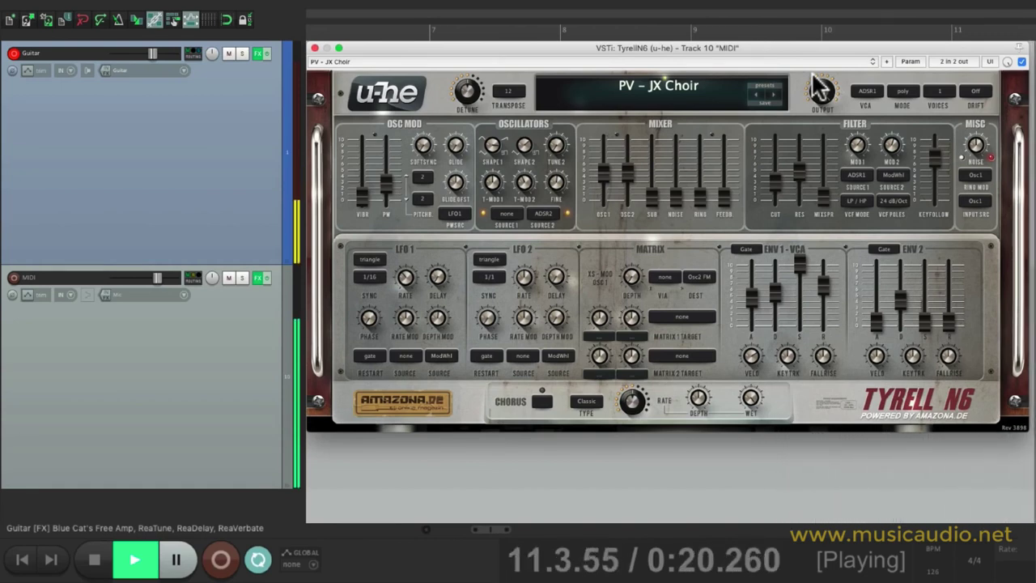
{"action": "key", "text": "space"}
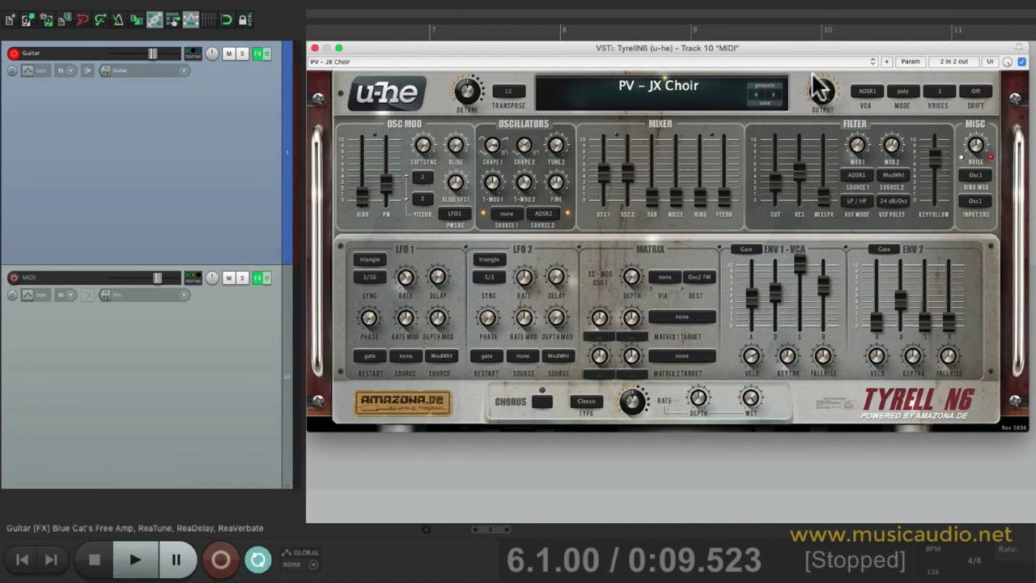
Step: Reload the TUC - Vintage Worm 1 preset, lower TyrellN6's output level and close the plug-in window
{"action": "left_click", "coordinate": [659, 83]}
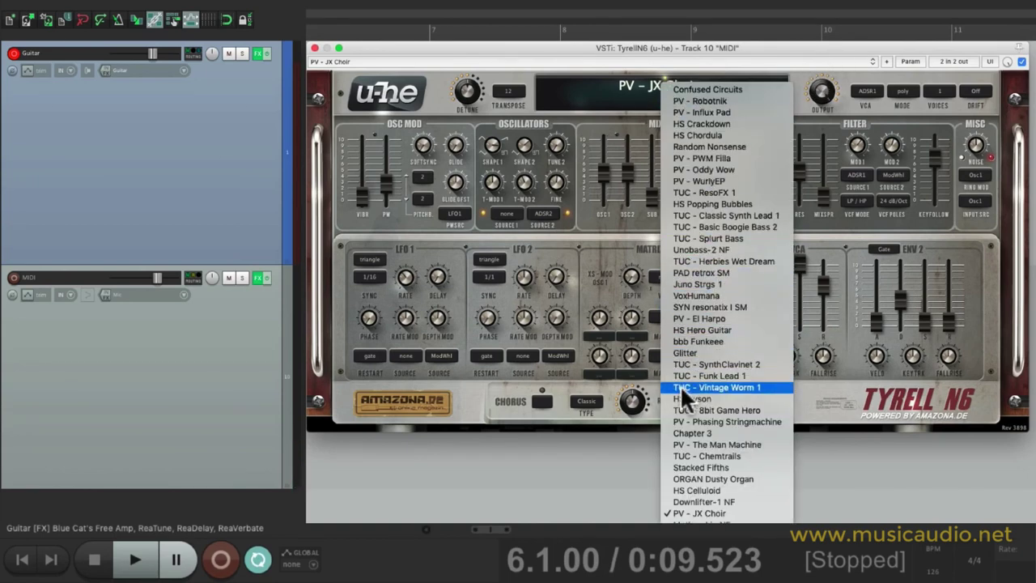
{"action": "left_click", "coordinate": [681, 389]}
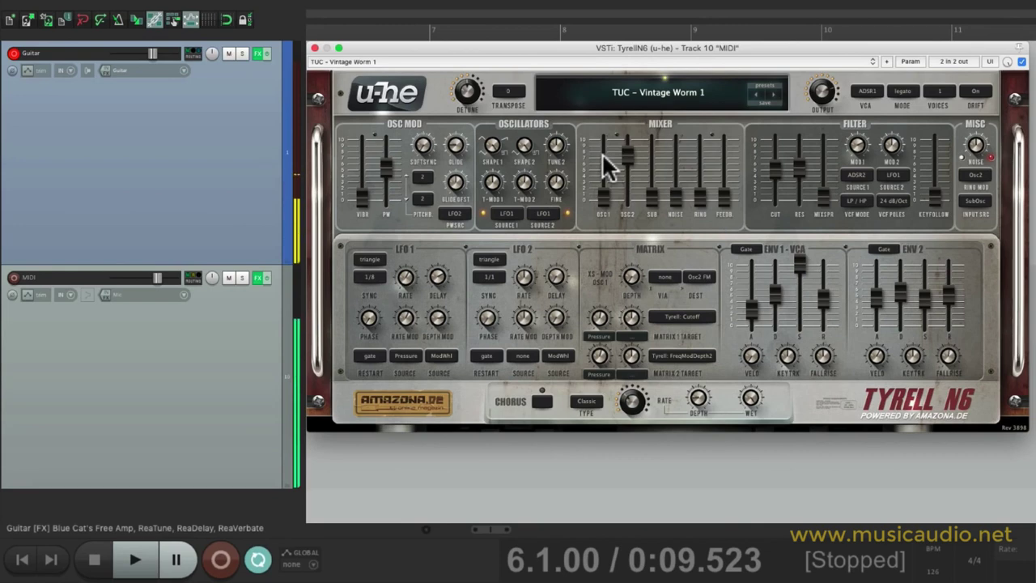
{"action": "mouse_move", "coordinate": [813, 97]}
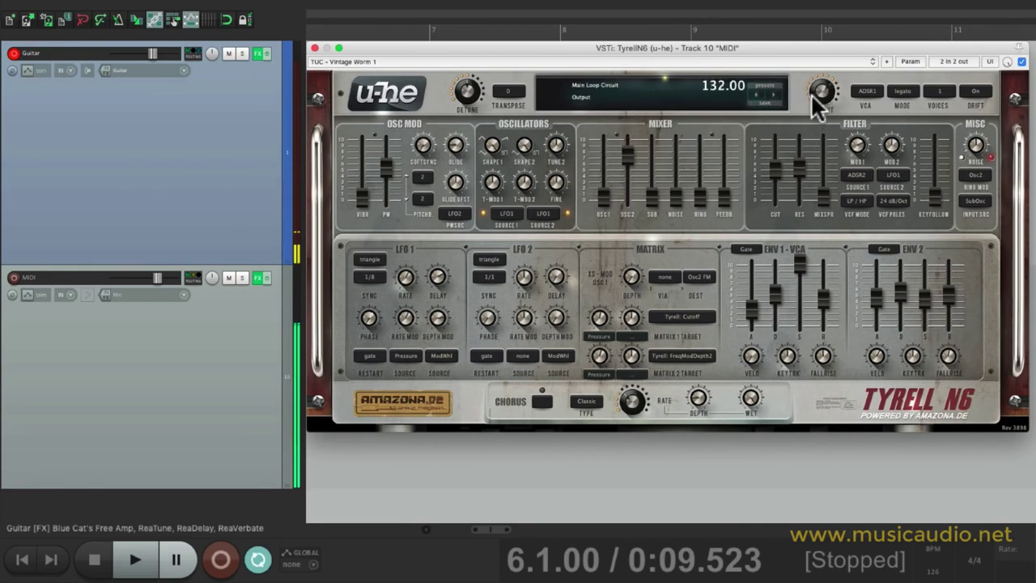
{"action": "left_click_drag", "start_coordinate": [812, 95], "coordinate": [809, 103]}
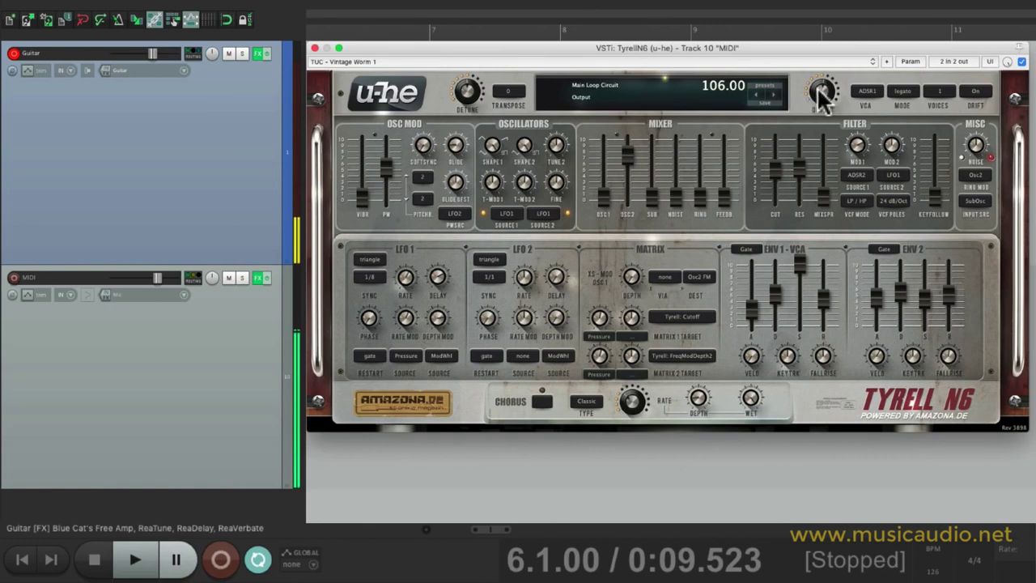
{"action": "left_click_drag", "start_coordinate": [811, 103], "coordinate": [817, 105]}
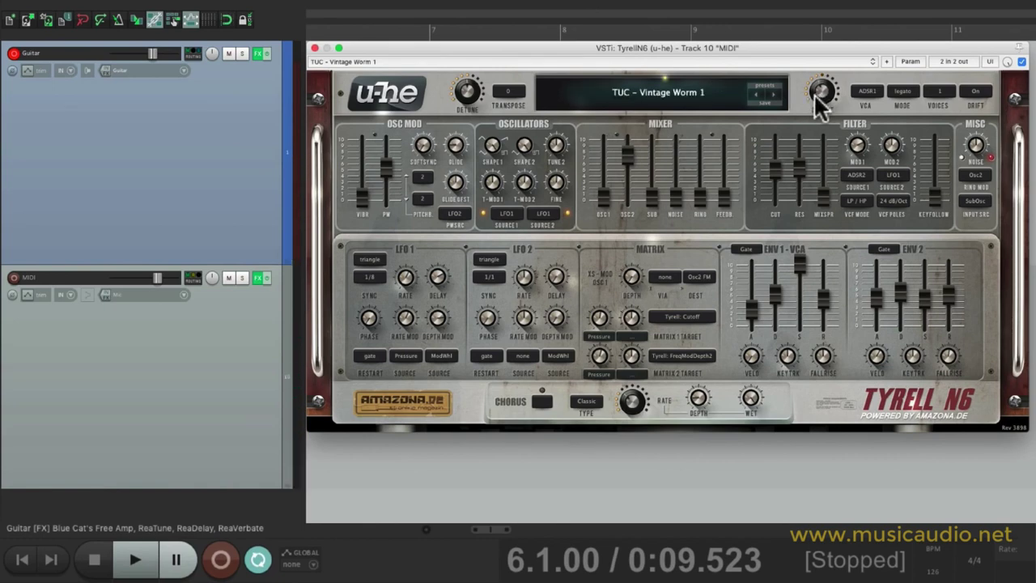
{"action": "left_click", "coordinate": [315, 47]}
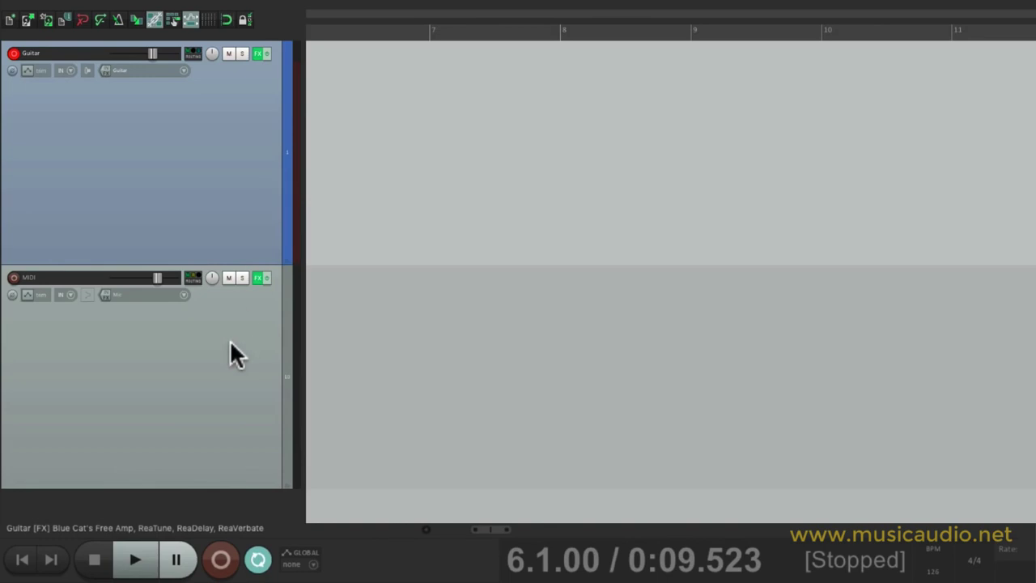
Step: Set the MIDI track's input to None and turn on its record monitoring
{"action": "left_click", "coordinate": [182, 294]}
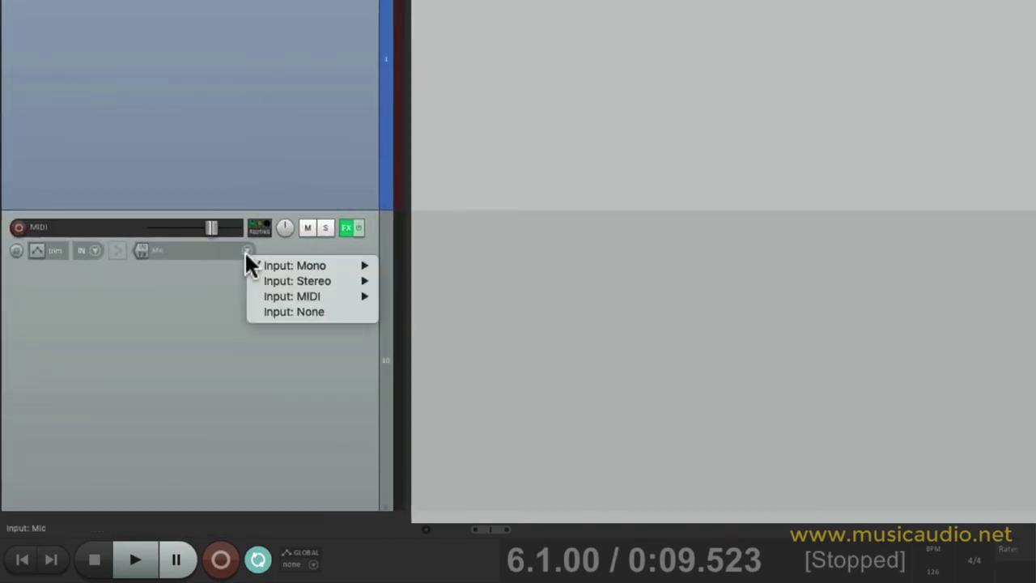
{"action": "left_click", "coordinate": [252, 312]}
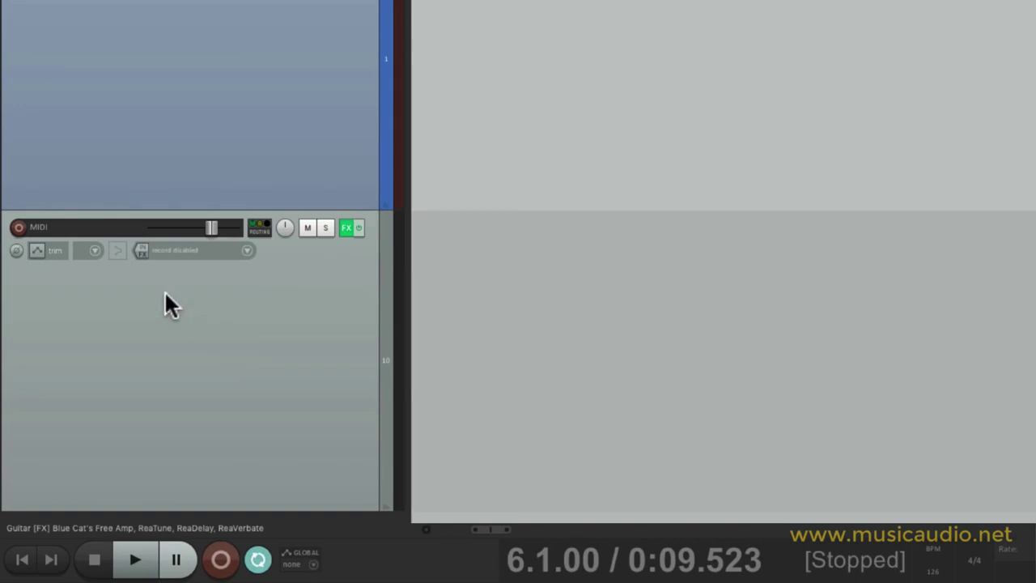
{"action": "left_click", "coordinate": [118, 253]}
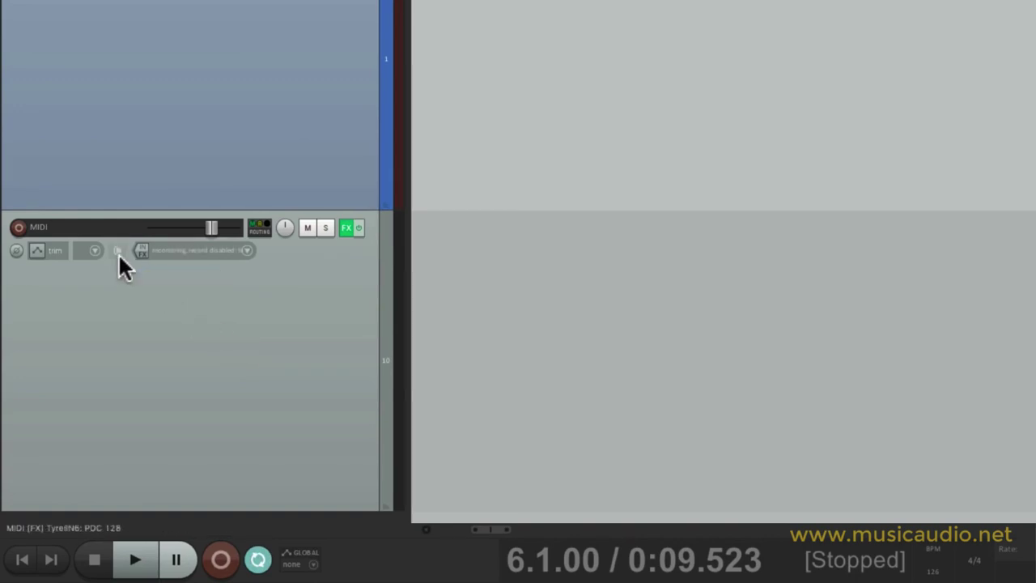
Step: Set the MIDI track's record mode to output (MIDI)
{"action": "left_click", "coordinate": [89, 250]}
{"action": "mouse_move", "coordinate": [98, 288]}
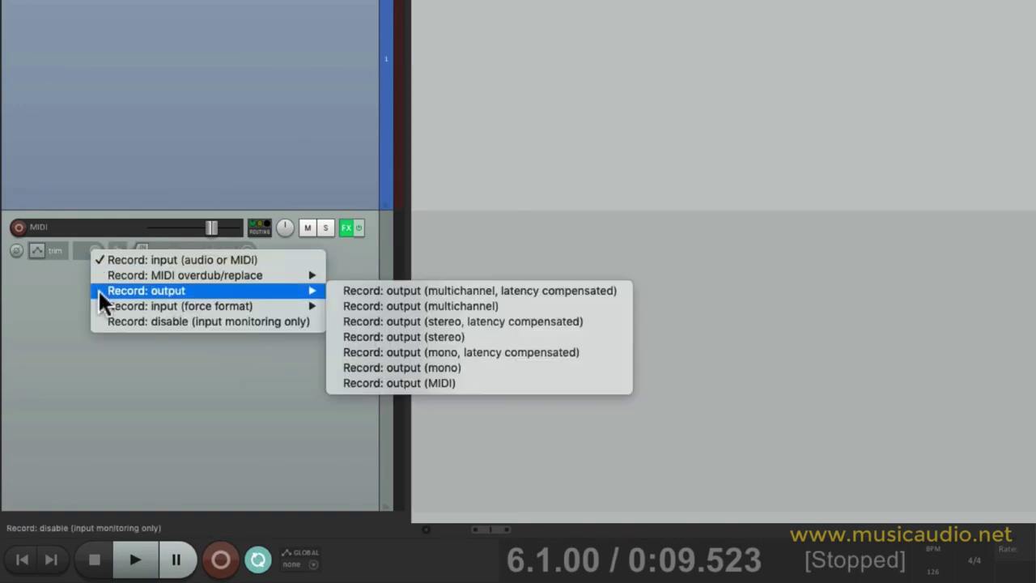
{"action": "left_click", "coordinate": [564, 382]}
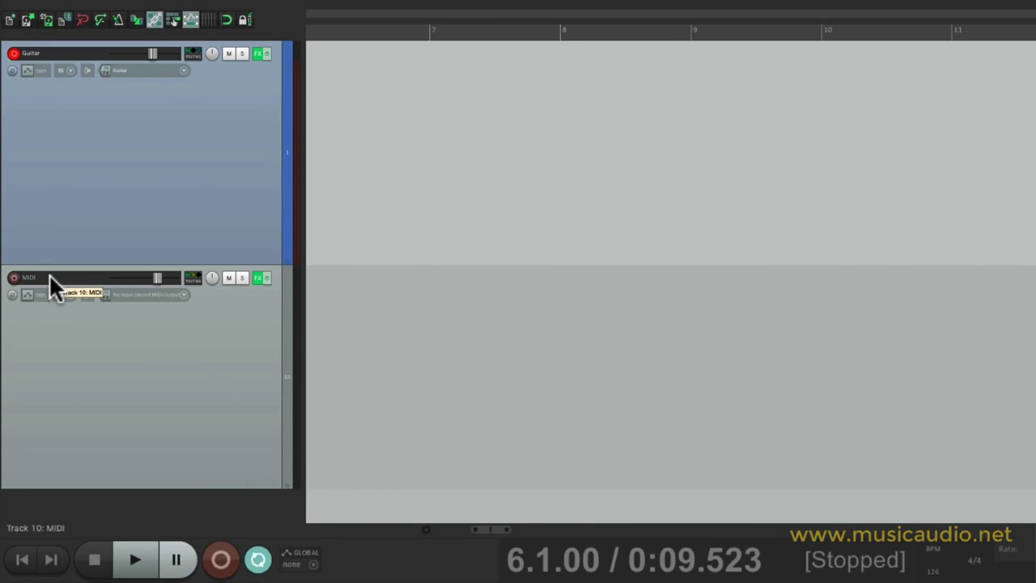
Step: Arm the MIDI track and record a take of the guitar audio and its converted MIDI from bar 6
{"action": "left_click", "coordinate": [13, 278]}
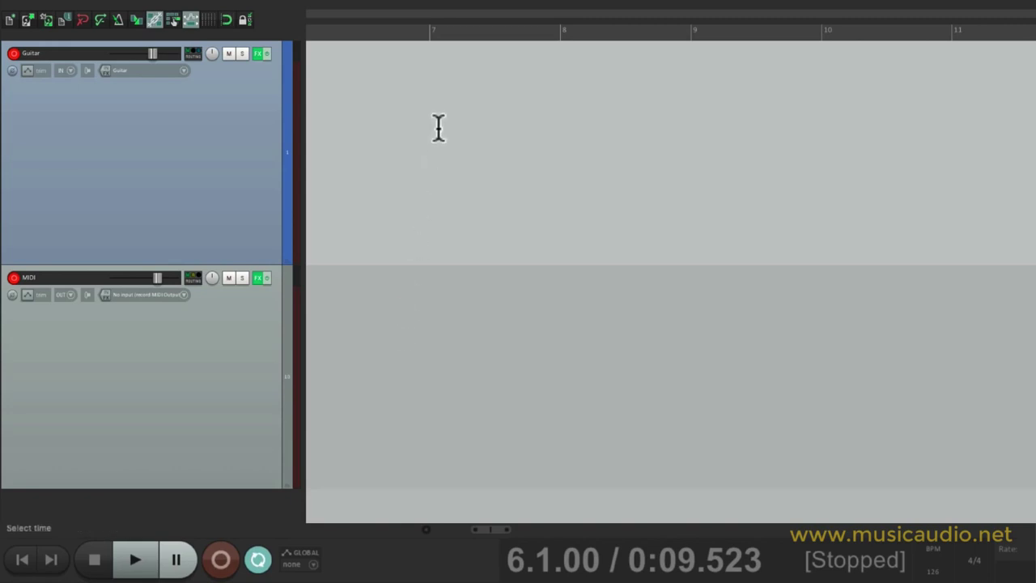
{"action": "key", "text": "ctrl+r"}
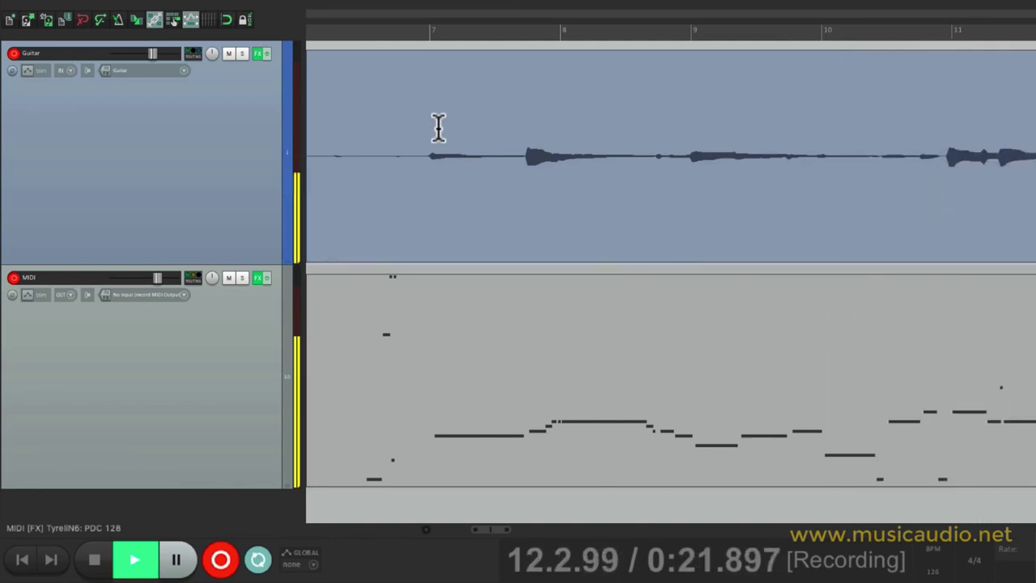
{"action": "key", "text": "space"}
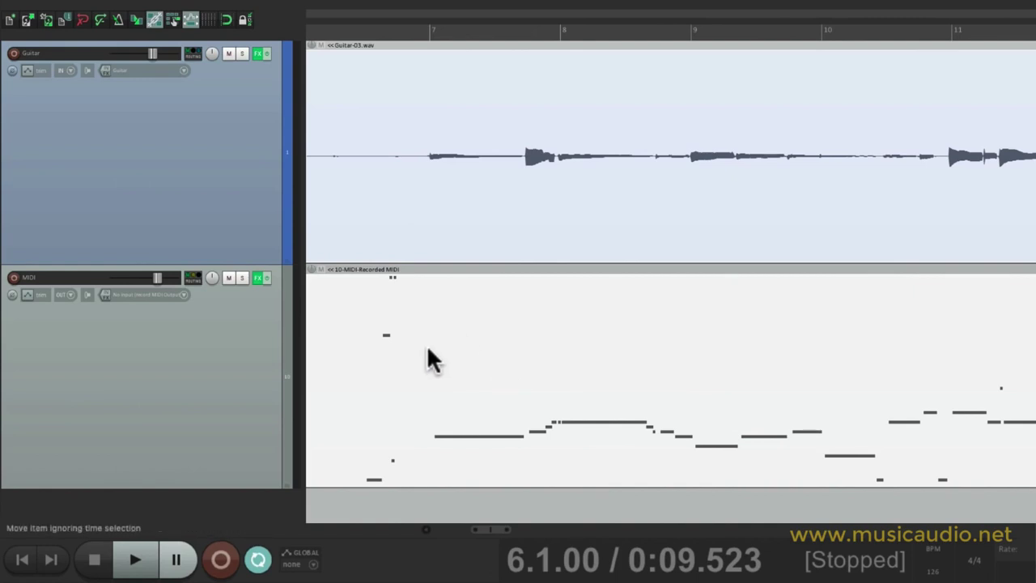
Step: Trim the start of the recorded MIDI item to 6.4.38 and play both takes from just before it
{"action": "left_click", "coordinate": [408, 364]}
{"action": "key", "text": "bracketleft"}
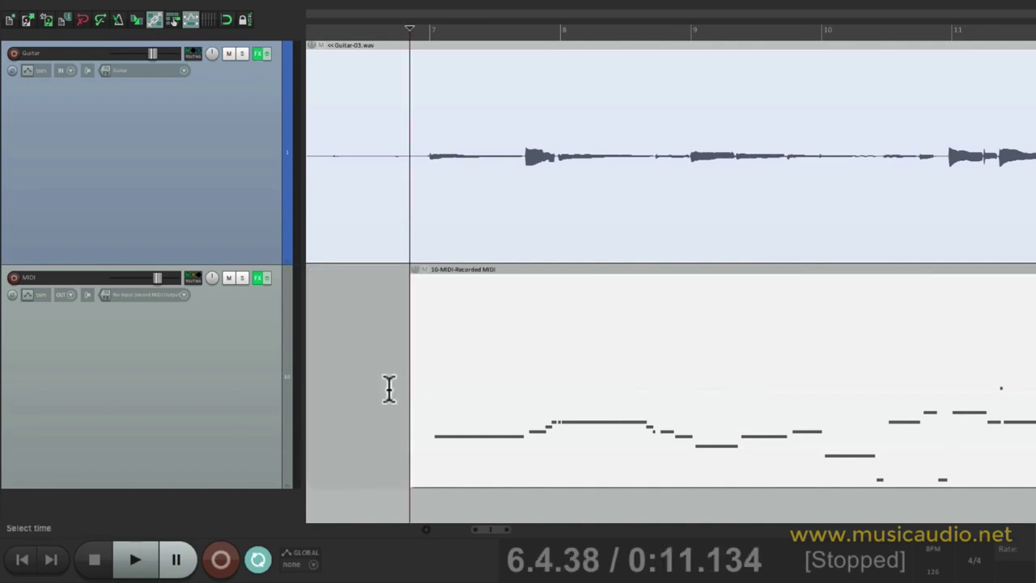
{"action": "left_click", "coordinate": [389, 389]}
{"action": "key", "text": "space"}
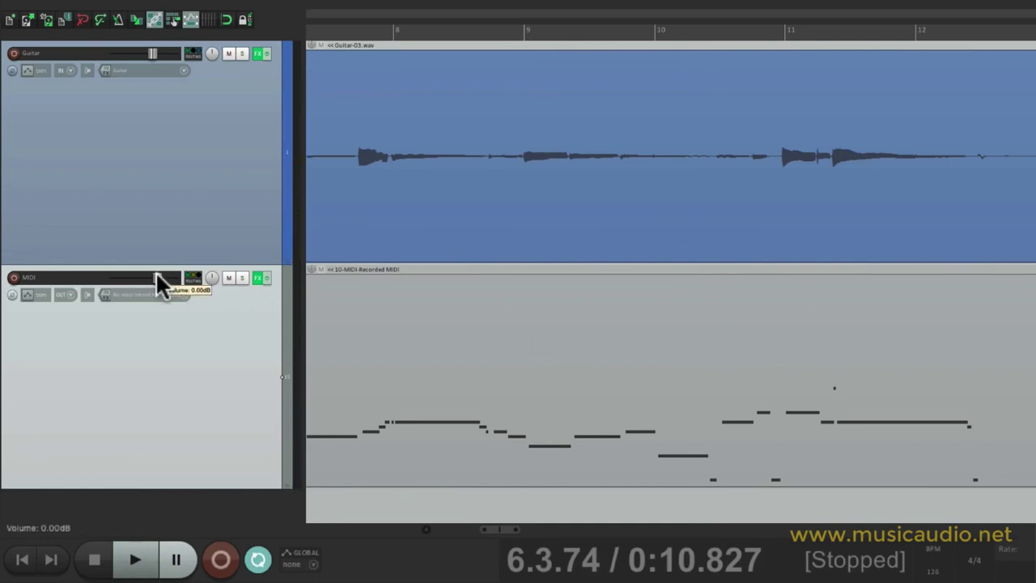
Step: Lower the volume of the MIDI and Guitar tracks slightly while playing back the recorded takes
{"action": "key", "text": "space"}
{"action": "mouse_move", "coordinate": [156, 275]}
{"action": "left_mouse_down"}
{"action": "mouse_move", "coordinate": [131, 277]}
{"action": "mouse_move", "coordinate": [152, 278]}
{"action": "left_mouse_up"}
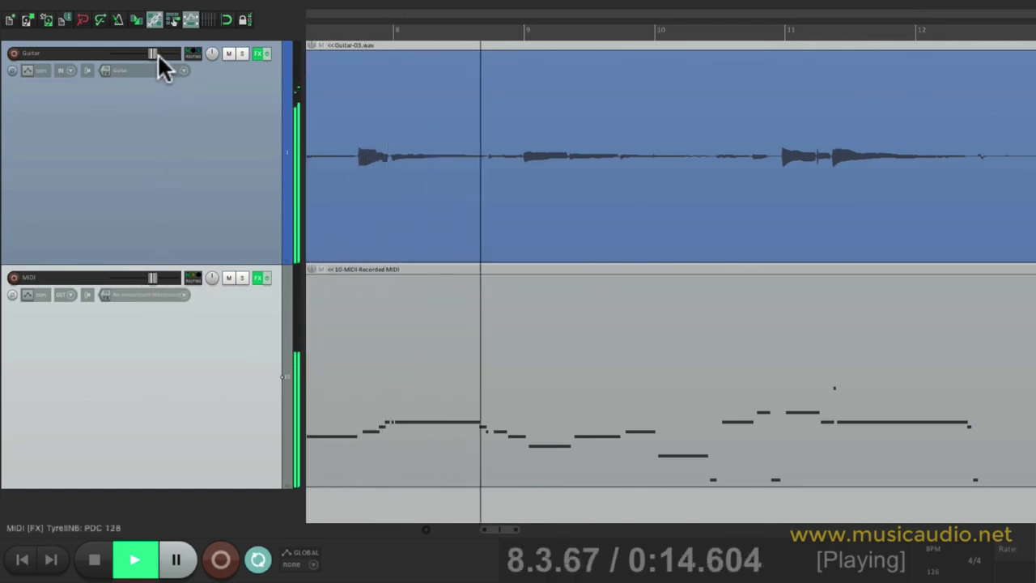
{"action": "left_click_drag", "start_coordinate": [152, 53], "coordinate": [148, 55]}
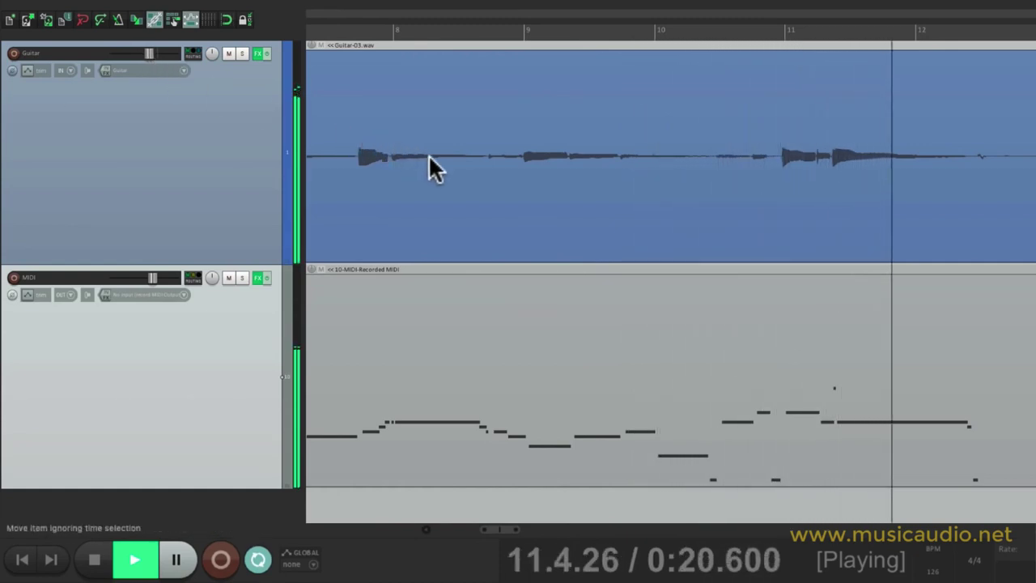
{"action": "key", "text": "space"}
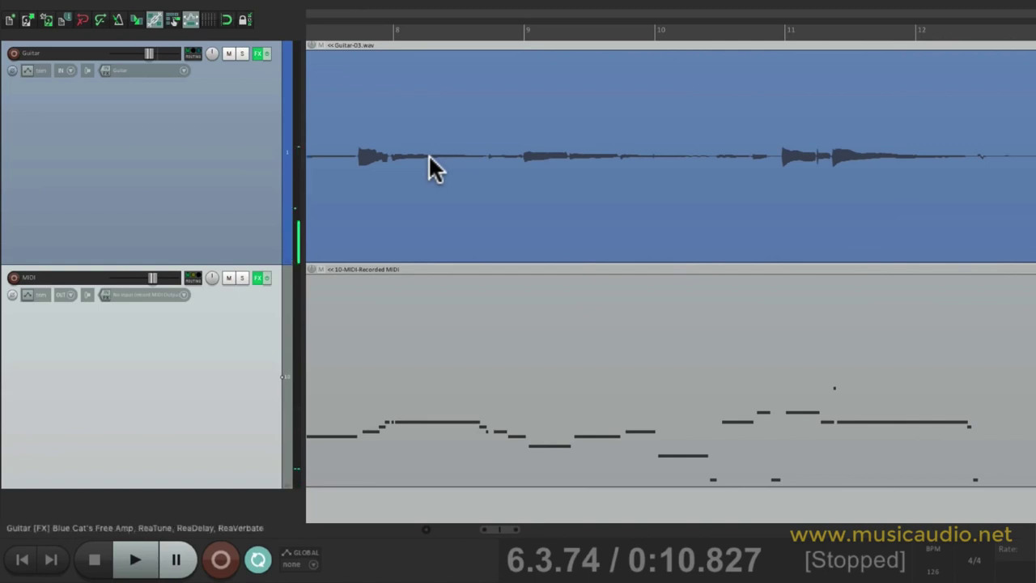